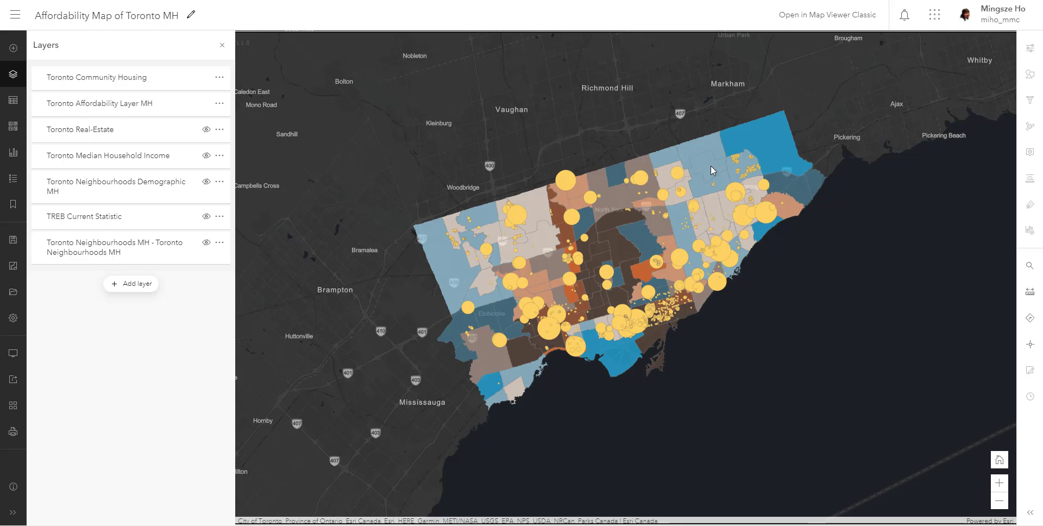
Step: Examine the default pop-up fields of the Agincourt North neighbourhood on the map, and close the pop-up
left_click(710, 166)
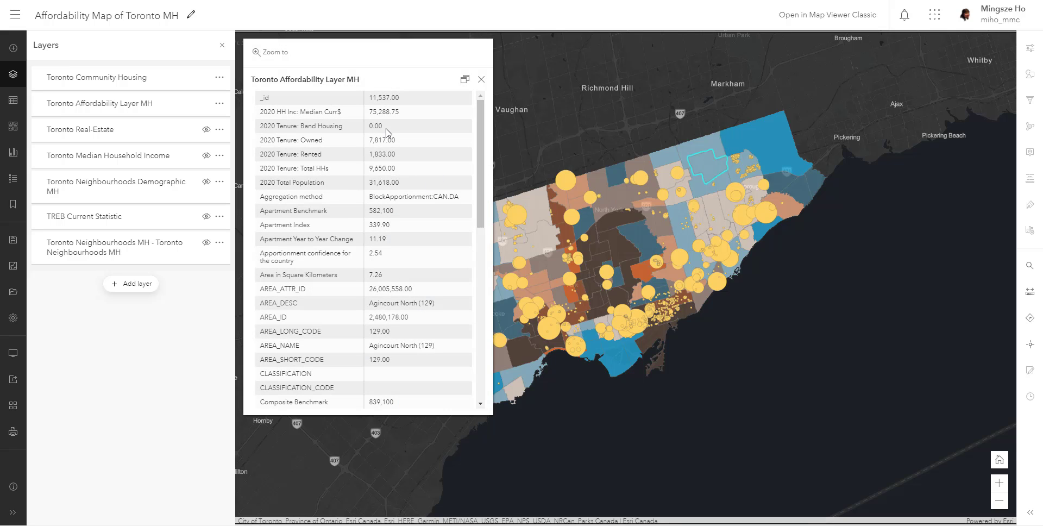
scroll(379, 239, "down", 2)
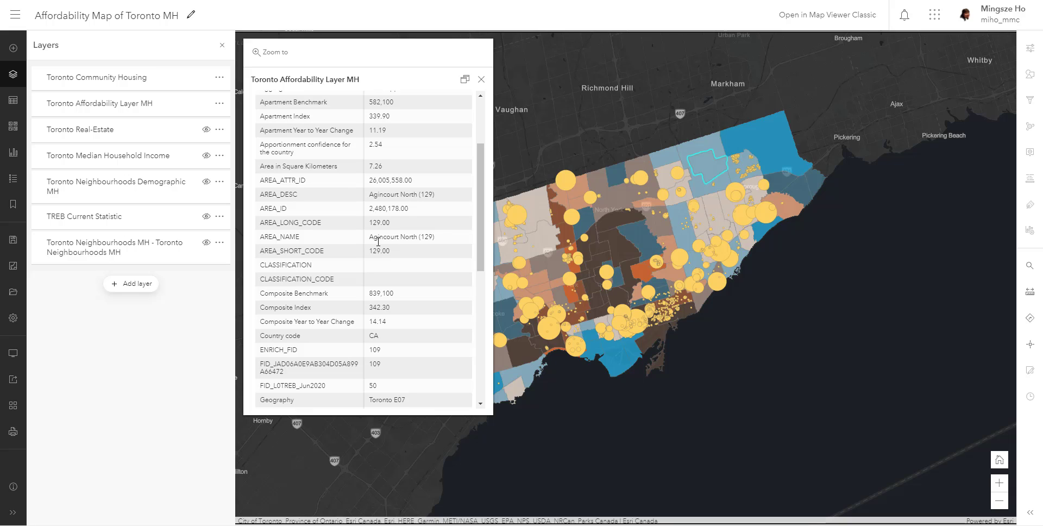
scroll(379, 241, "down", 4)
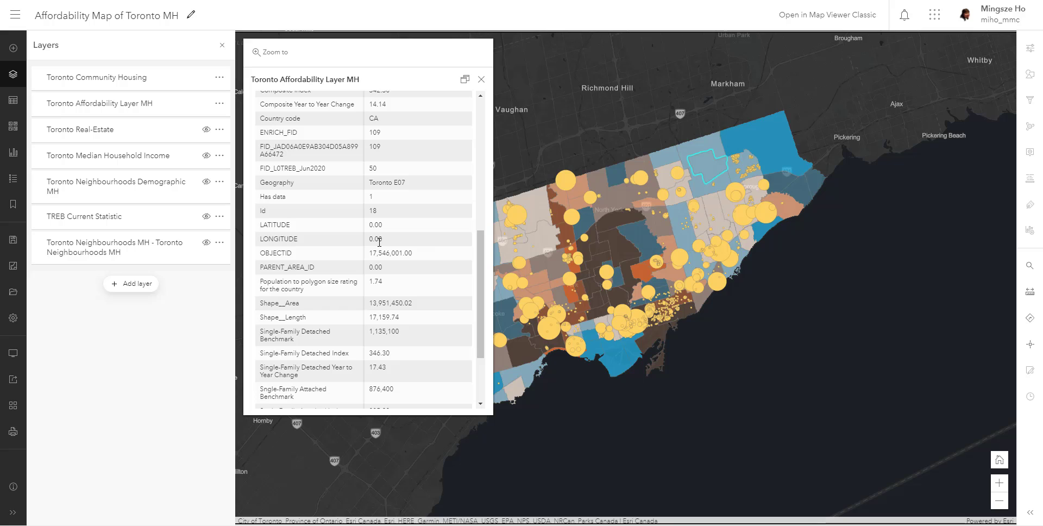
scroll(379, 242, "up", 6)
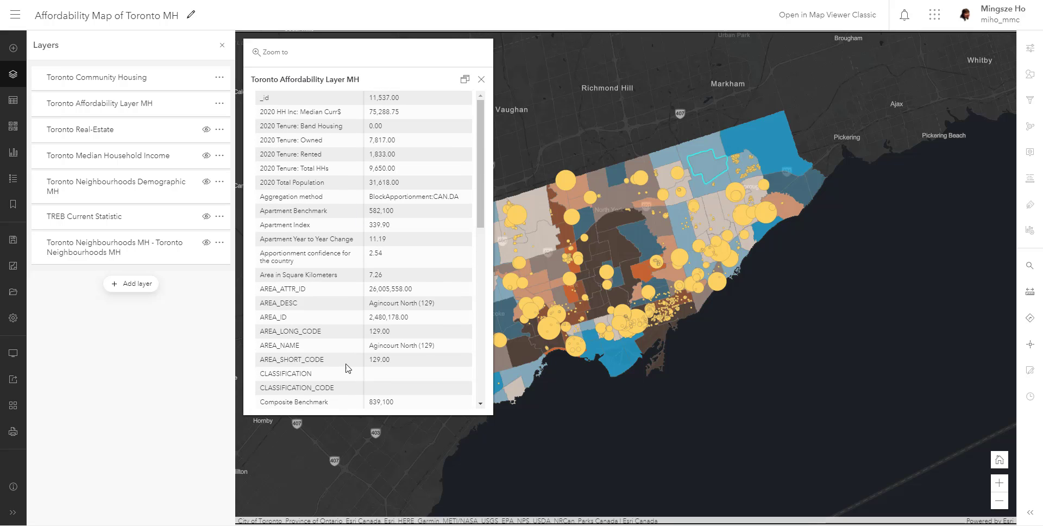
left_click(482, 80)
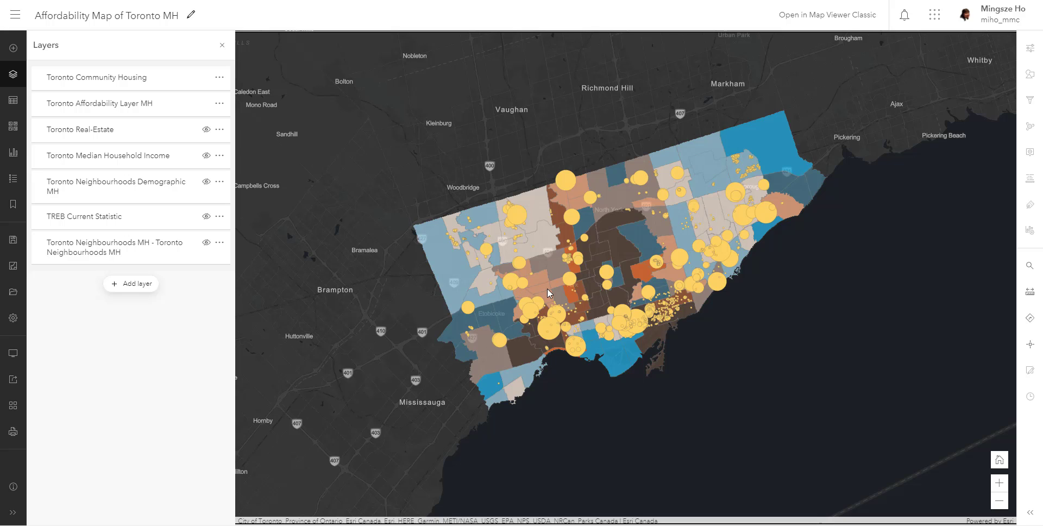
Step: Delete the fields list from the pop-up configuration of the Toronto Affordability Layer MH layer
left_click(116, 108)
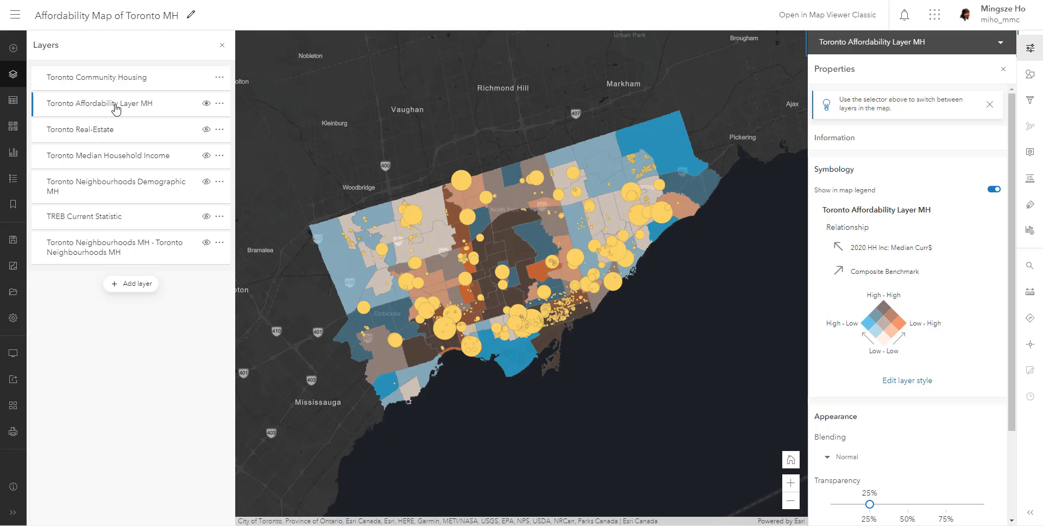
left_click(1031, 160)
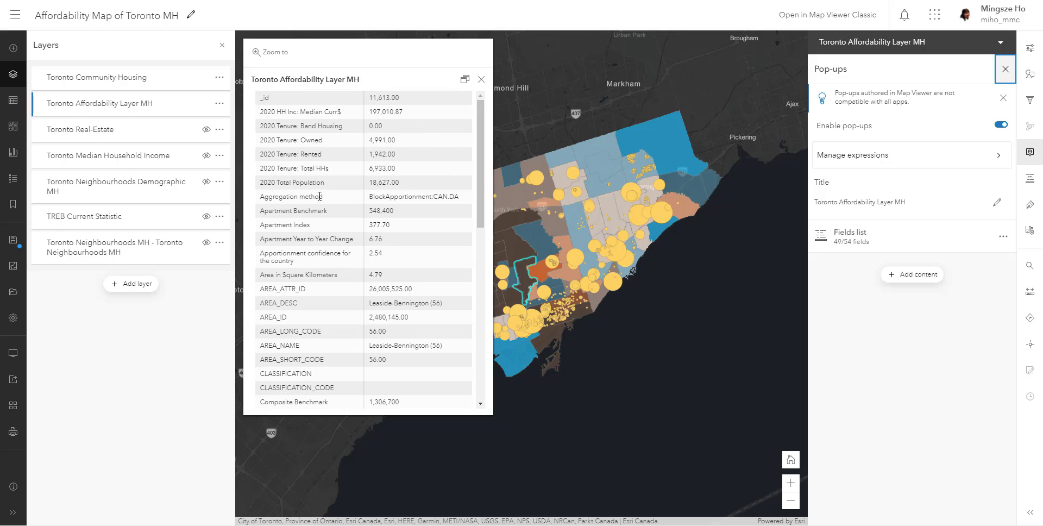
left_click(227, 48)
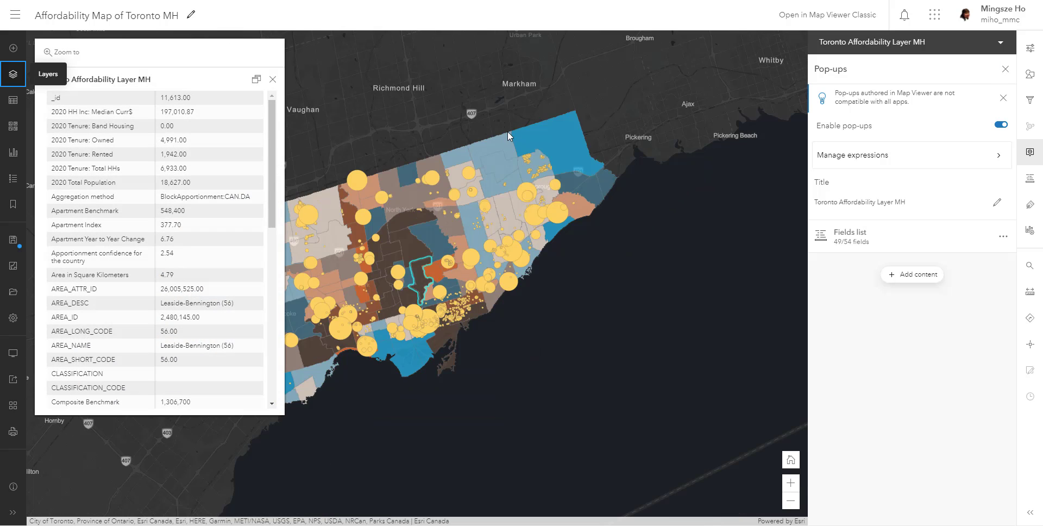
left_click_drag(509, 134, 618, 130)
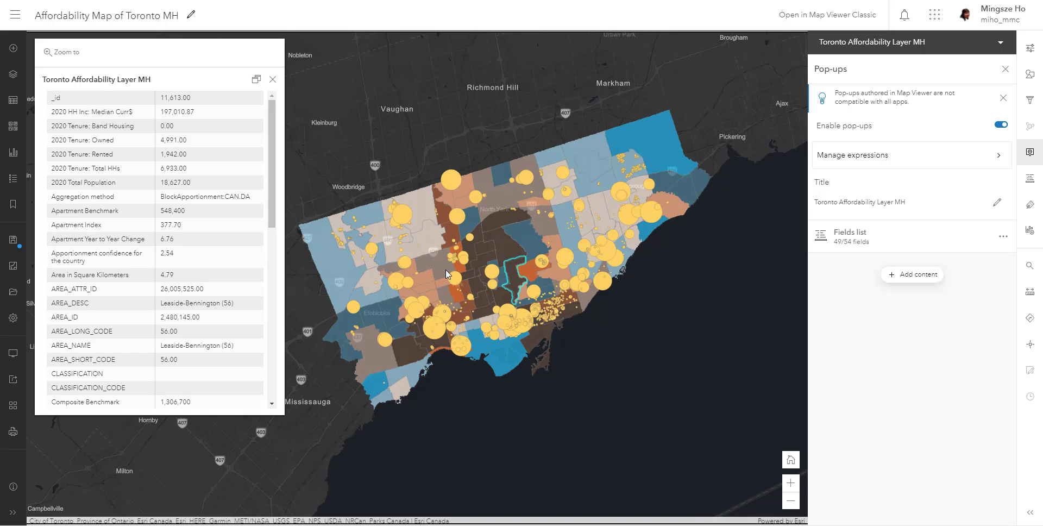
left_click(1003, 237)
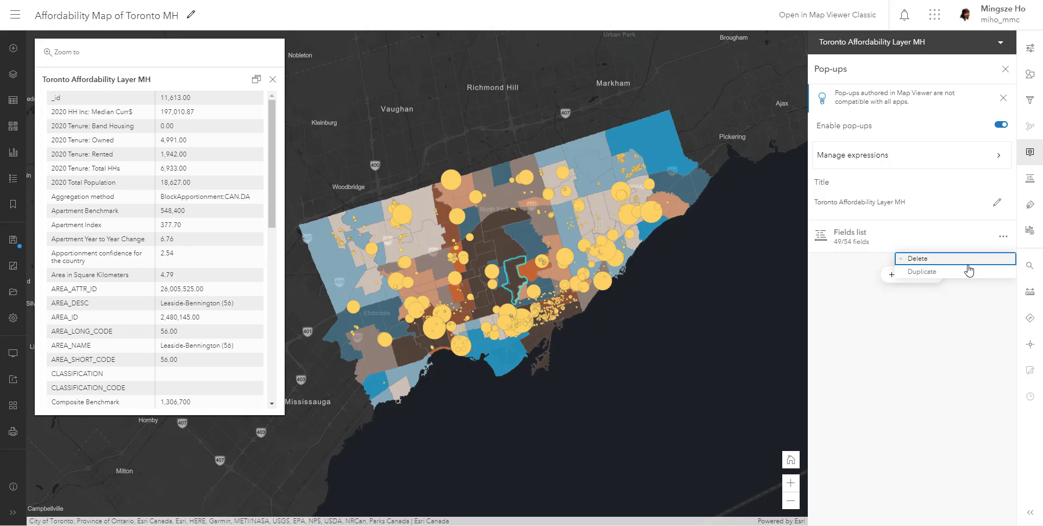
left_click(967, 259)
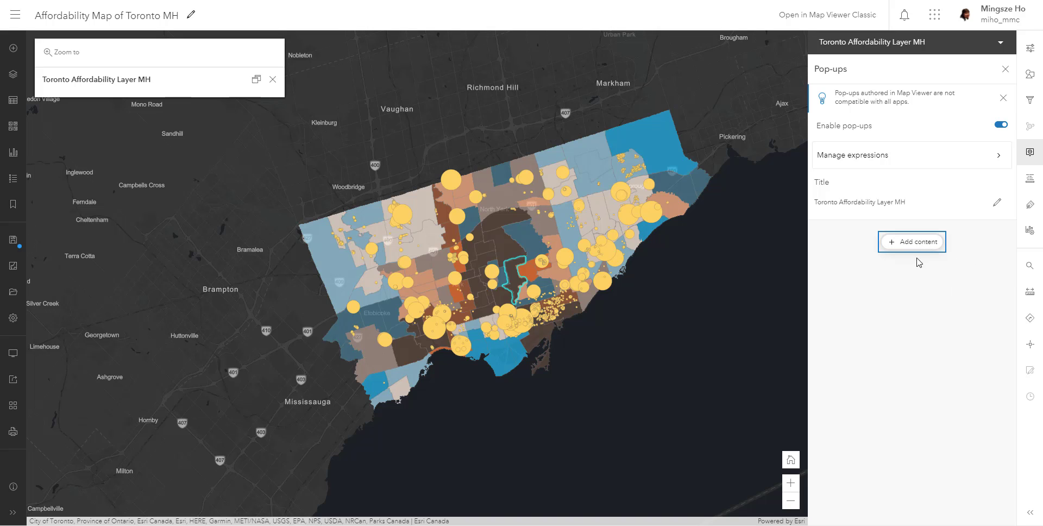
Step: Add a text element to the pop-up reading "In this neighbourhood, there are" followed by the 2020 Total Population field {ECYPTAPOP}
left_click(919, 242)
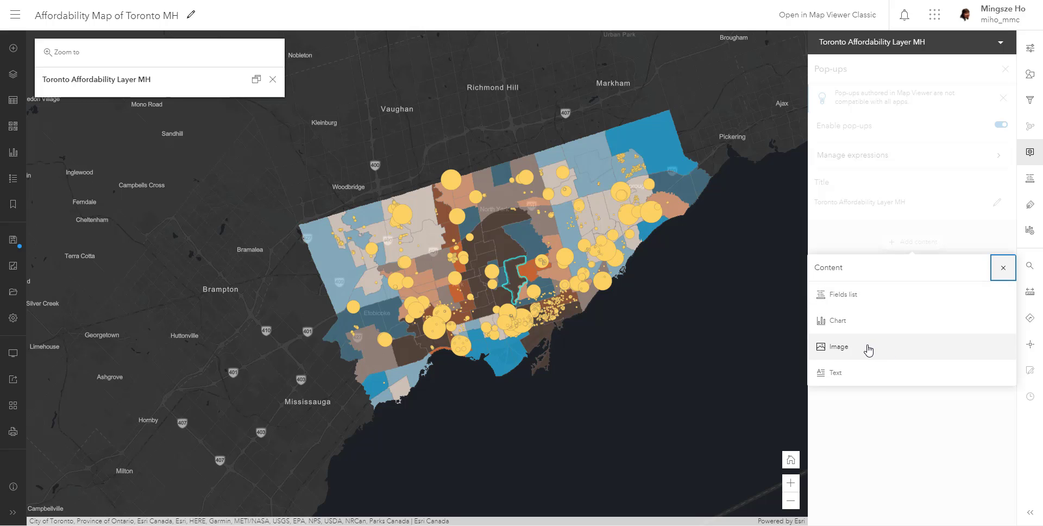
left_click(858, 382)
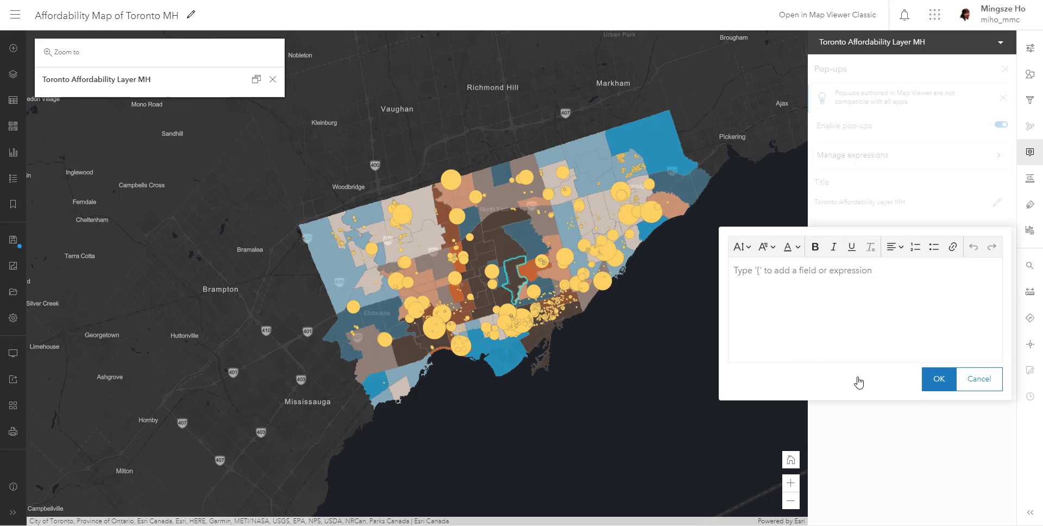
left_click(858, 294)
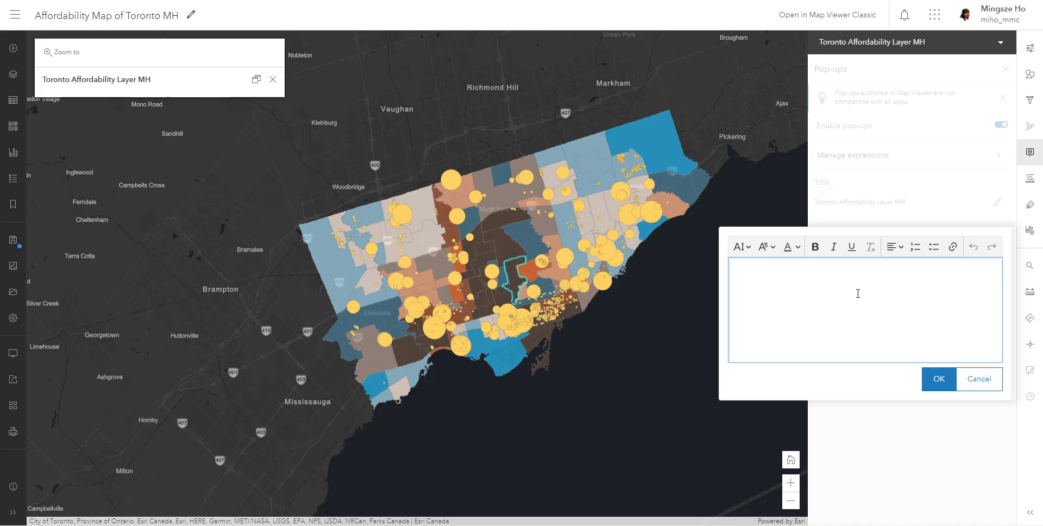
type("In this neighbourhood, there are")
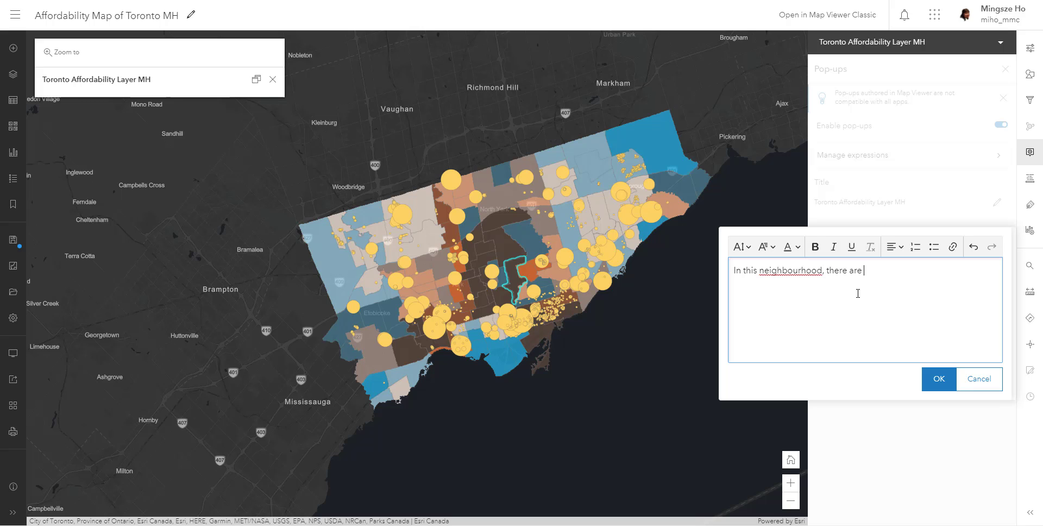
type("{")
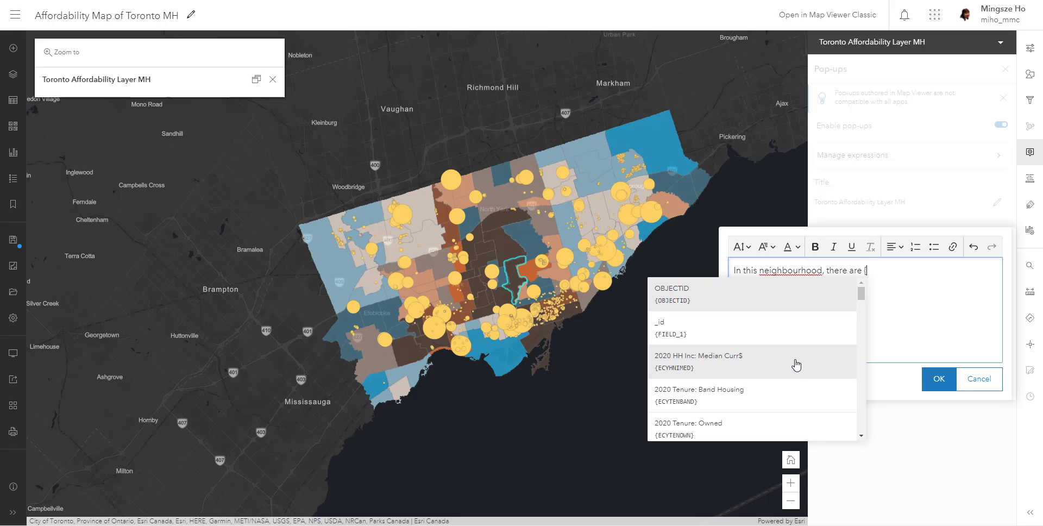
scroll(795, 367, "down", 3)
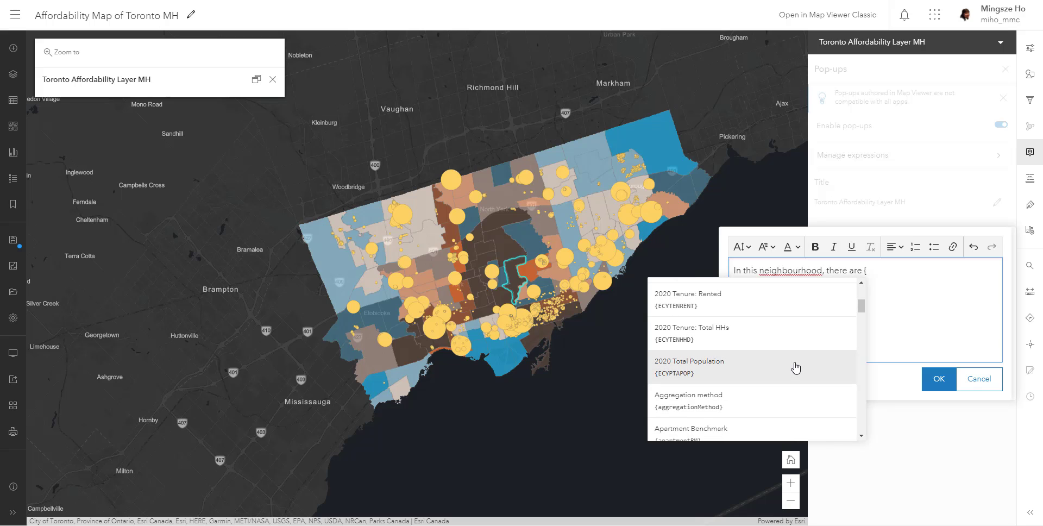
scroll(795, 367, "down", 4)
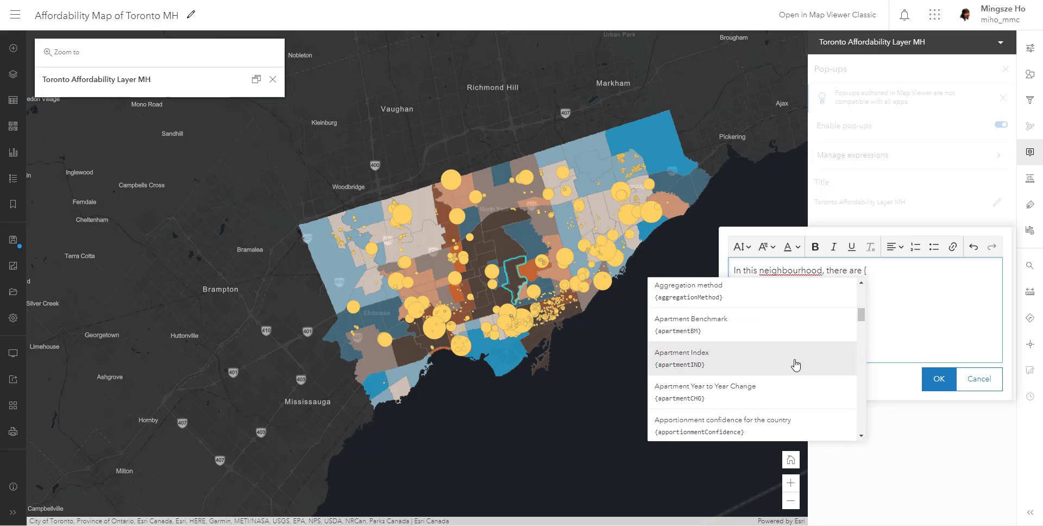
scroll(796, 365, "down", 6)
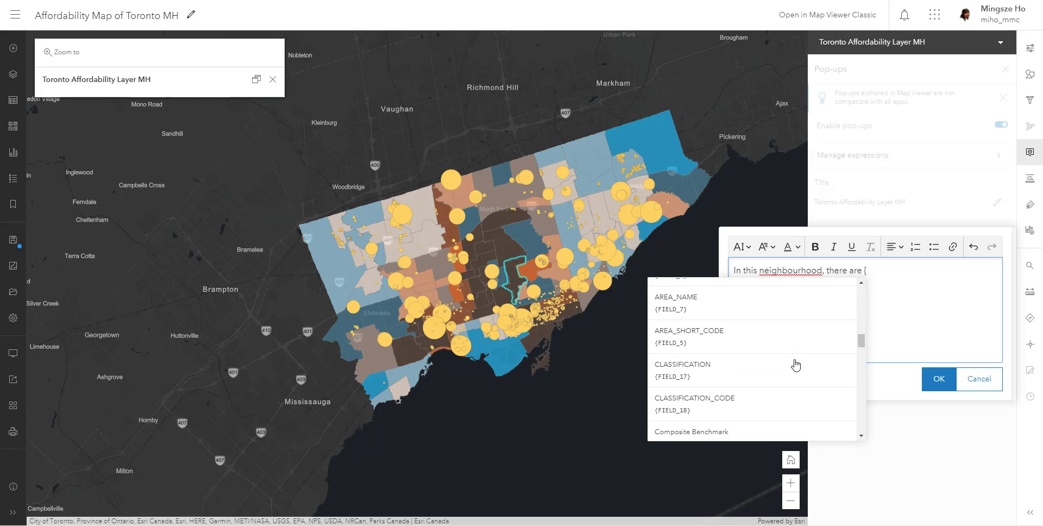
scroll(795, 365, "down", 5)
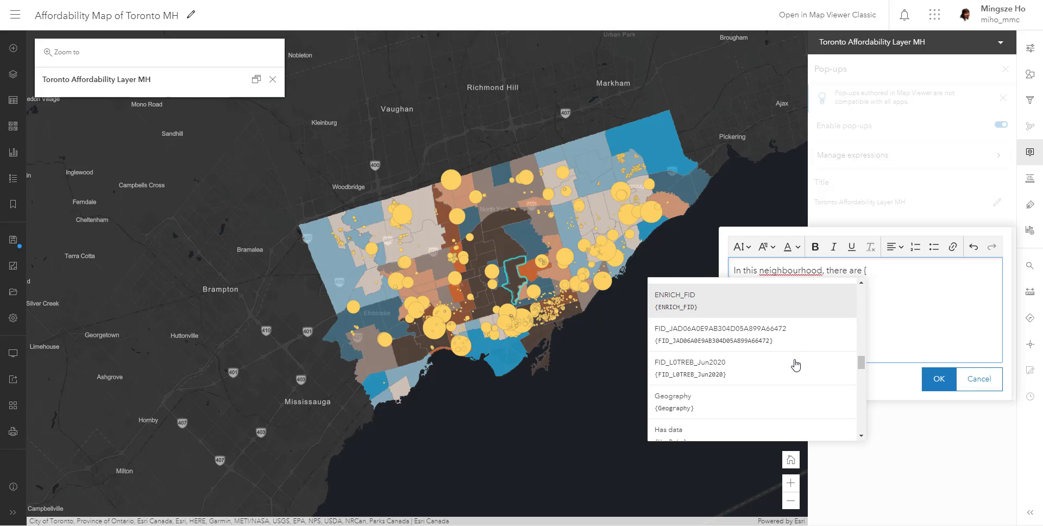
type("p")
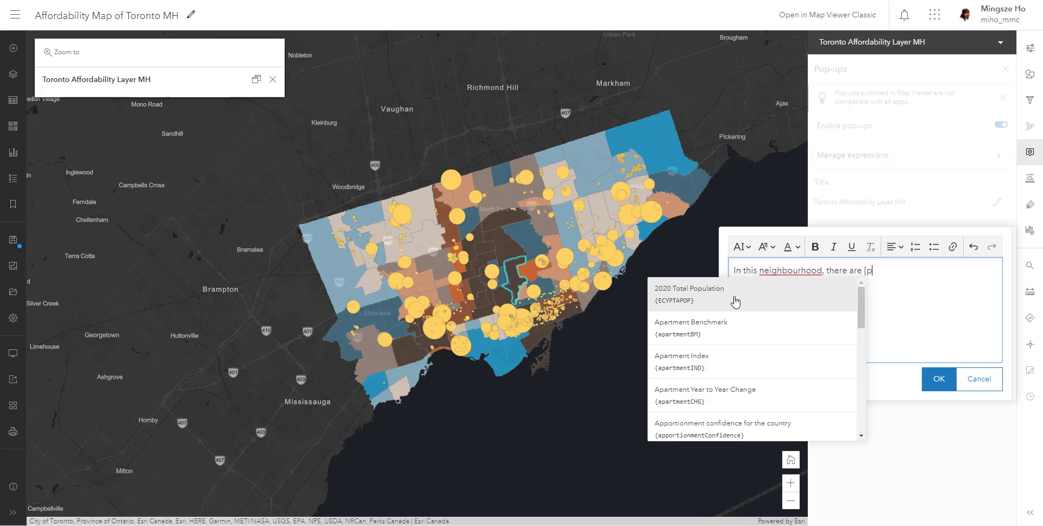
left_click(699, 303)
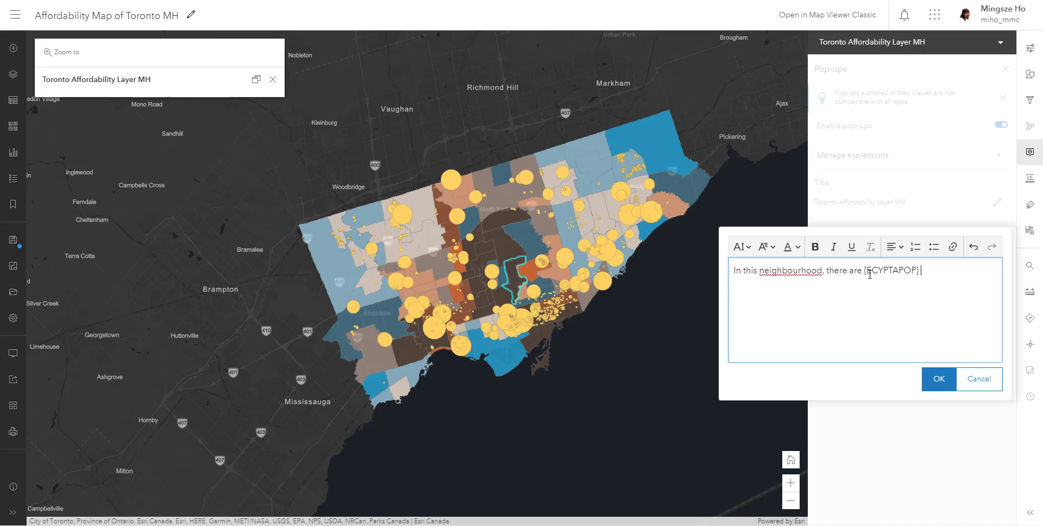
Step: Finish the sentence with "people with a median household income of {ECYHNIMED}." using the 2020 HH Inc: Median Curr$ field, and apply the text
type("people")
type("with a median househo")
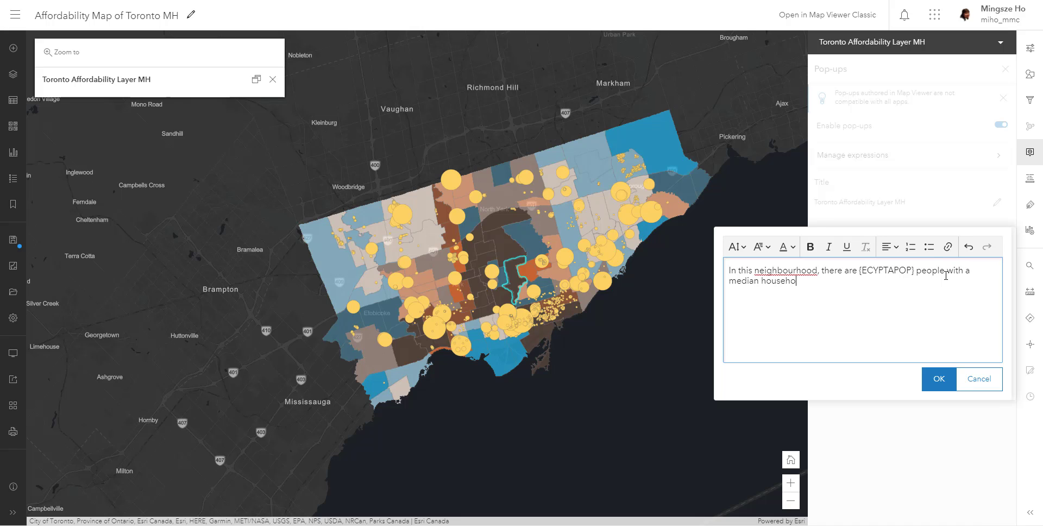
type("ld income of {")
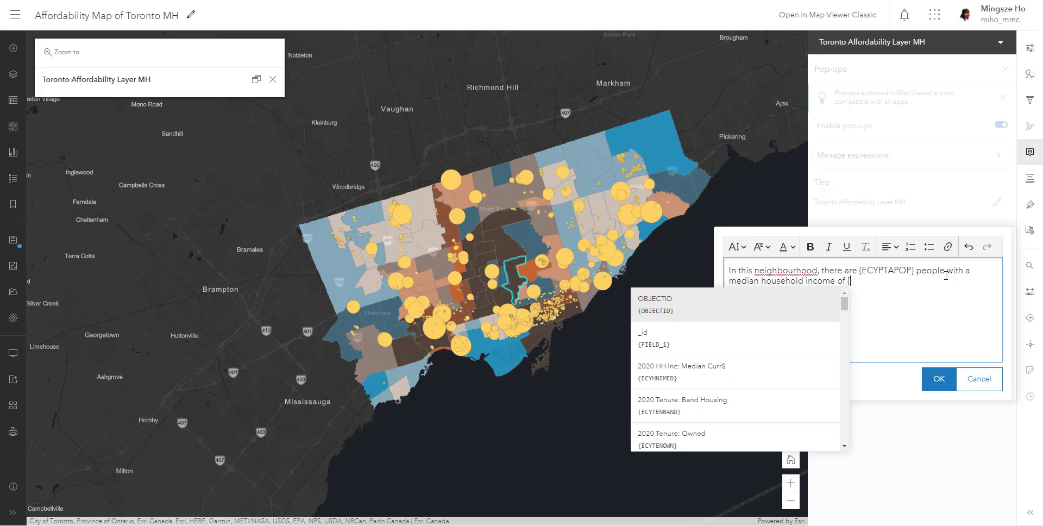
left_click(727, 369)
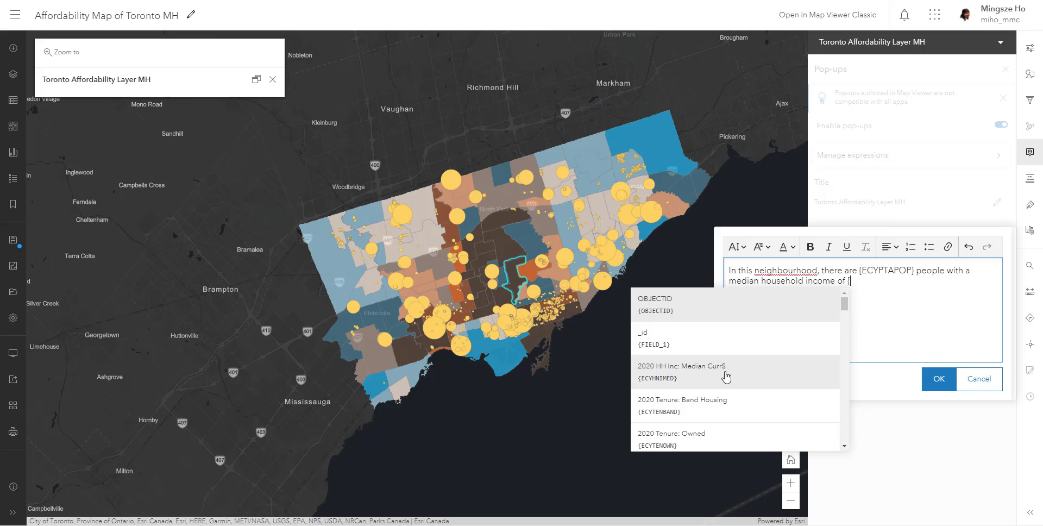
left_click(727, 374)
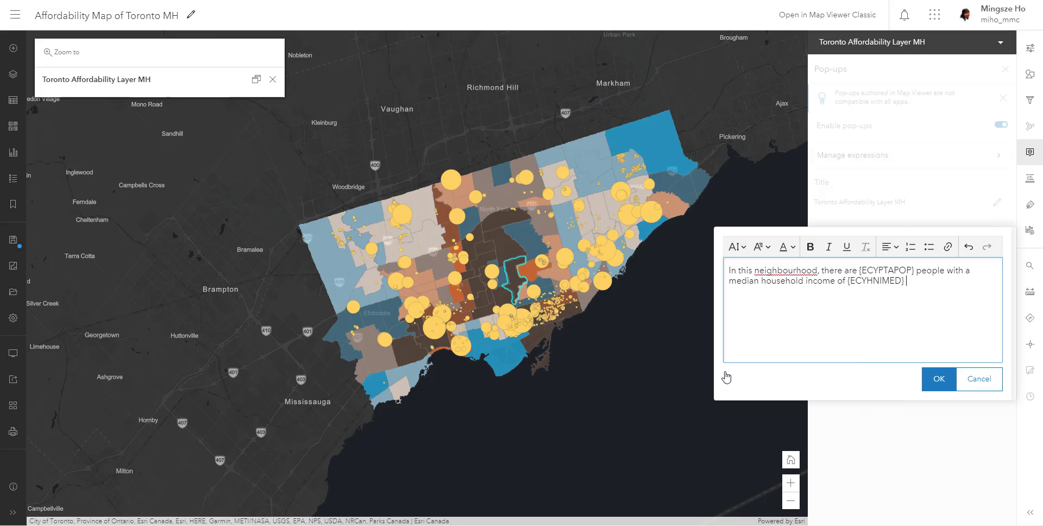
type(".")
left_click(935, 382)
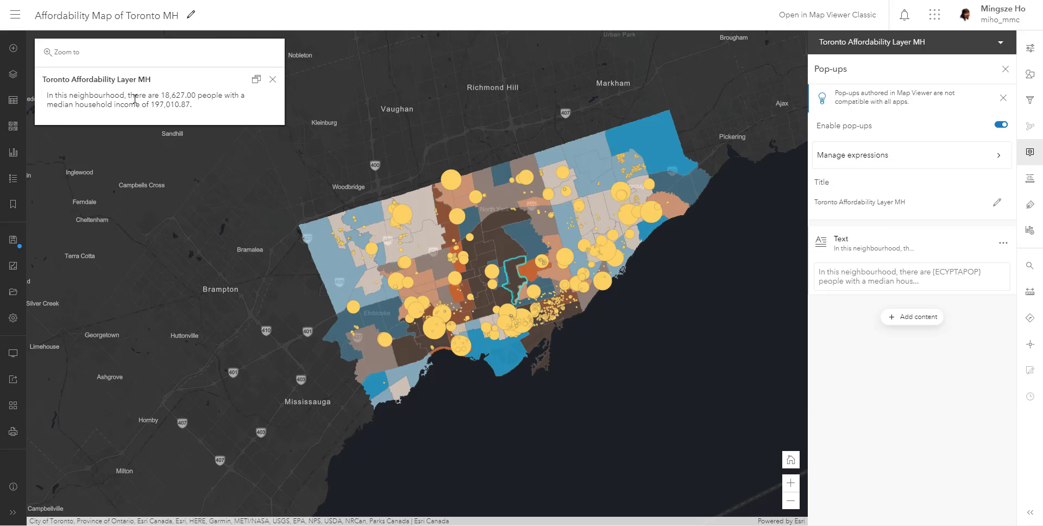
Step: Check how the population and median income values are formatted in the pop-up text on the map
left_click_drag(161, 96, 187, 96)
left_click(186, 96)
left_click(199, 96)
left_click(199, 96)
left_click(166, 99)
left_click(154, 106)
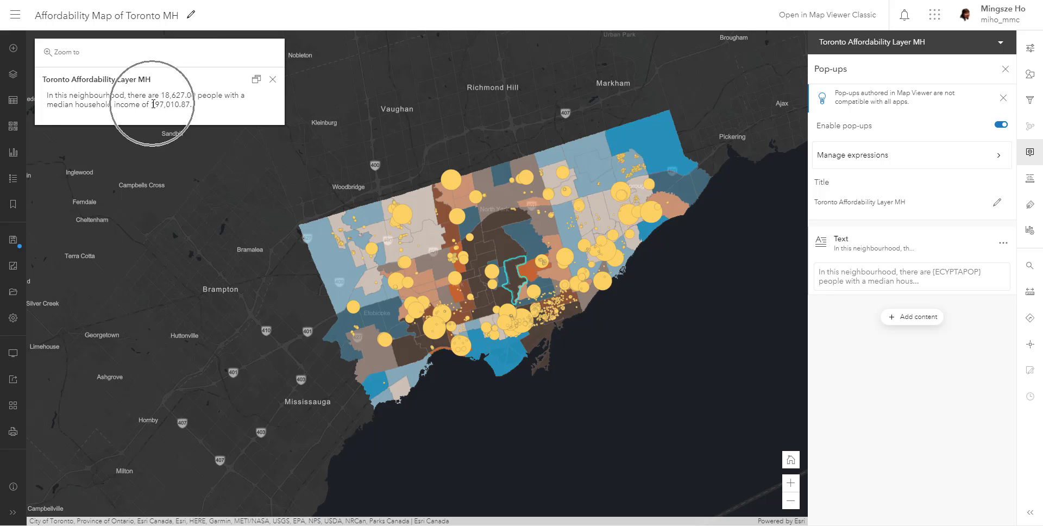
Step: Try to put a dollar sign before the {ECYHNIMED} field in the pop-up text
left_click(971, 278)
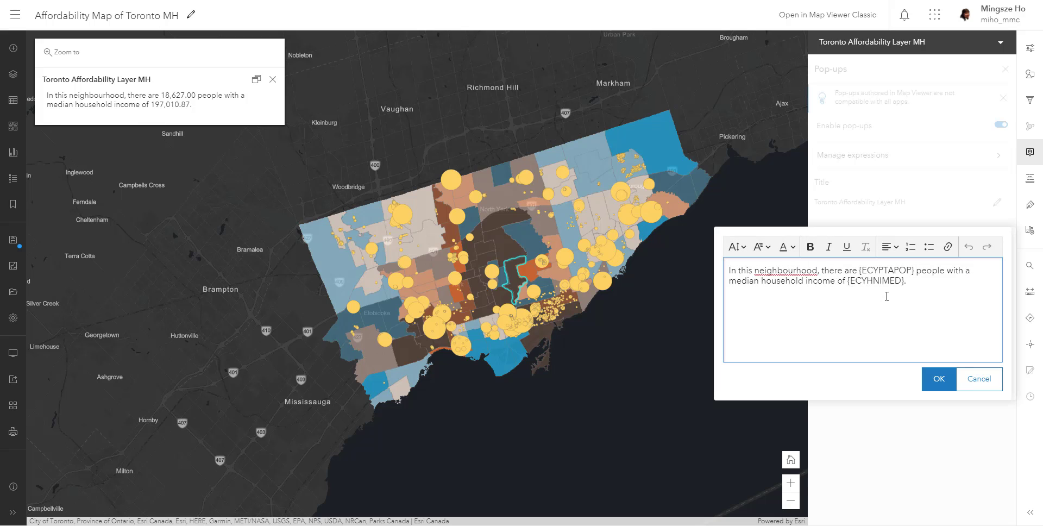
type("$")
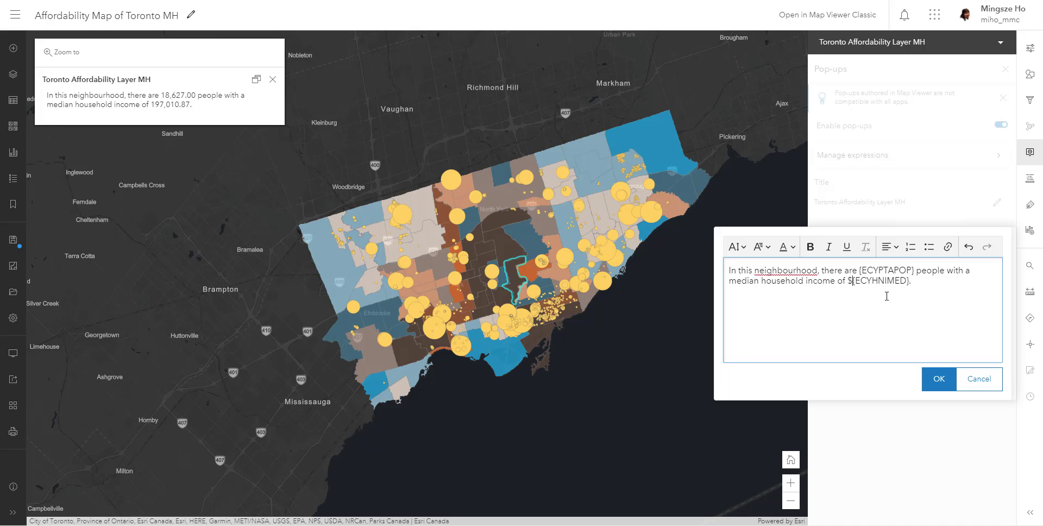
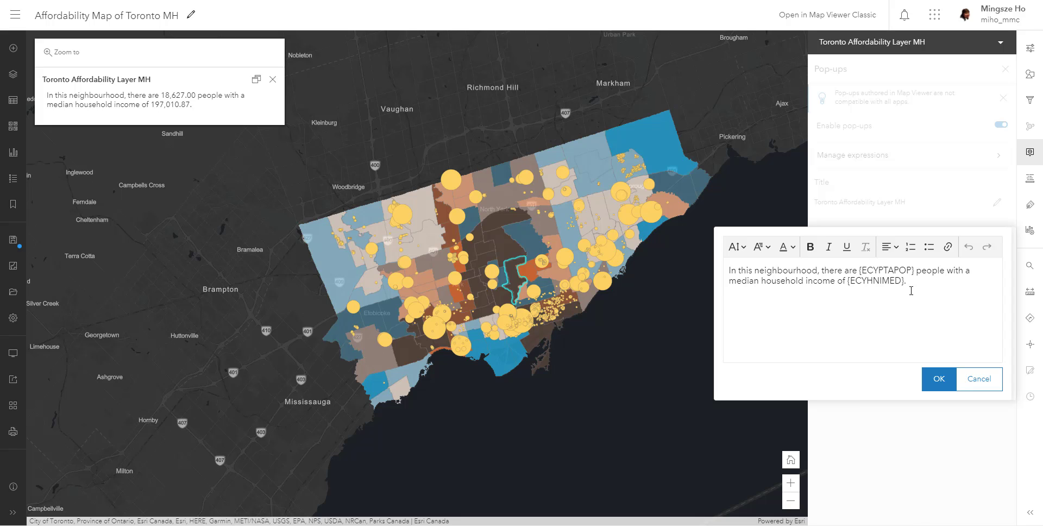
Step: Add the heading "Property benchmark prices:" as a new paragraph below the neighbourhood sentence in the pop-up text
left_click(931, 286)
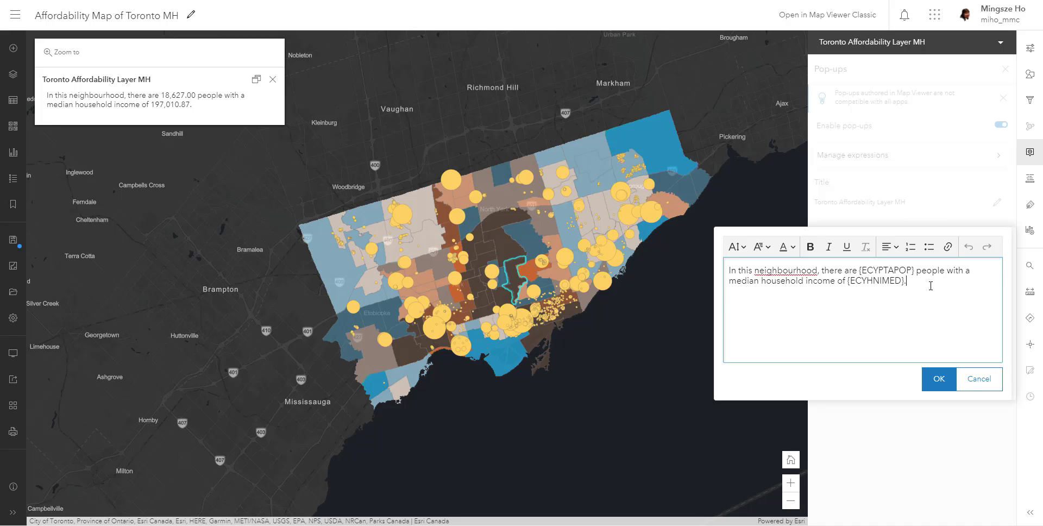
key("Return")
type("Off")
key("BackSpace")
key("BackSpace")
key("BackSpace")
type("P")
type("roperty ")
type("val")
key("BackSpace")
key("BackSpace")
key("BackSpace")
type("benchmark prices: ")
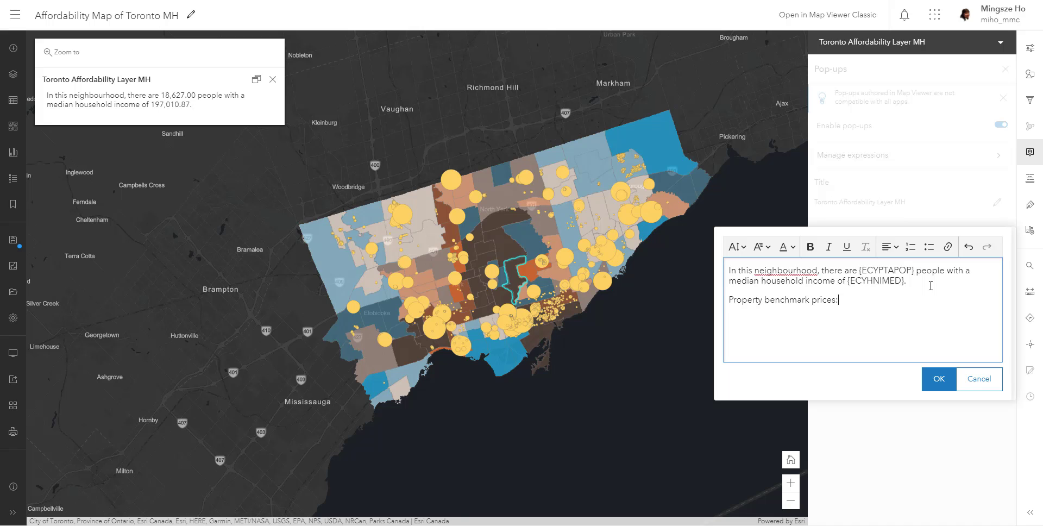
Step: Add the line "Average: {compositeBM}" under the "Property benchmark prices:" heading, using the Composite Benchmark field
type("Average")
type(": ")
type("$")
type("{")
key("BackSpace")
key("BackSpace")
type("${")
key("BackSpace")
key("BackSpace")
key("BackSpace")
type("{")
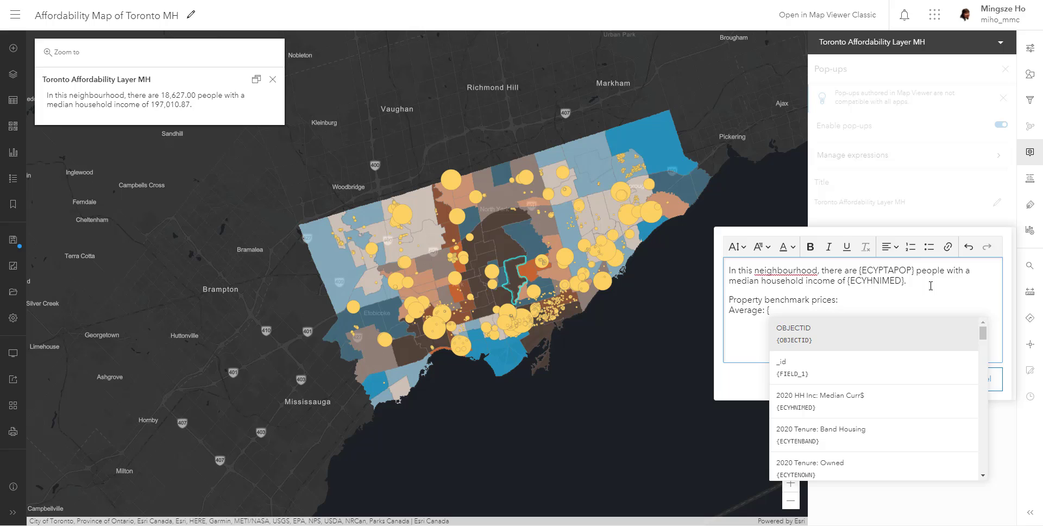
type("compo")
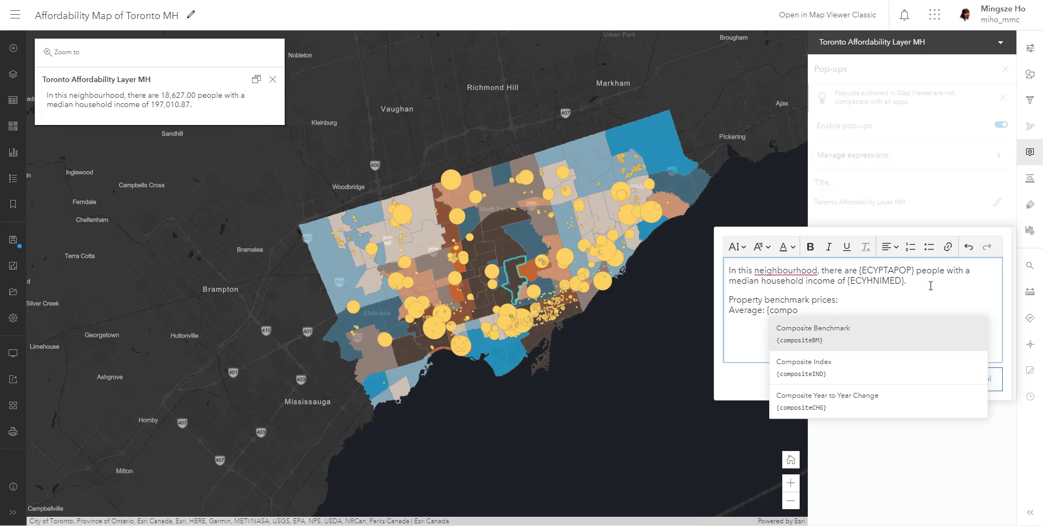
left_click(870, 341)
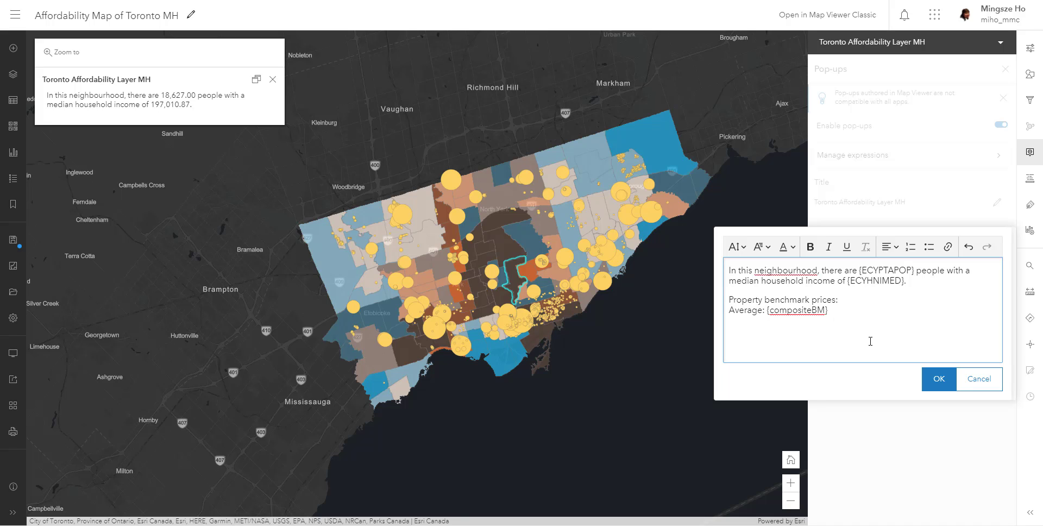
Step: Add the lines "Single Detach: {sf_detached_BM}" and "Single Attach: {sf_attached_BM}" below the Average line, using the single-family benchmark fields
type("Single Detach: {")
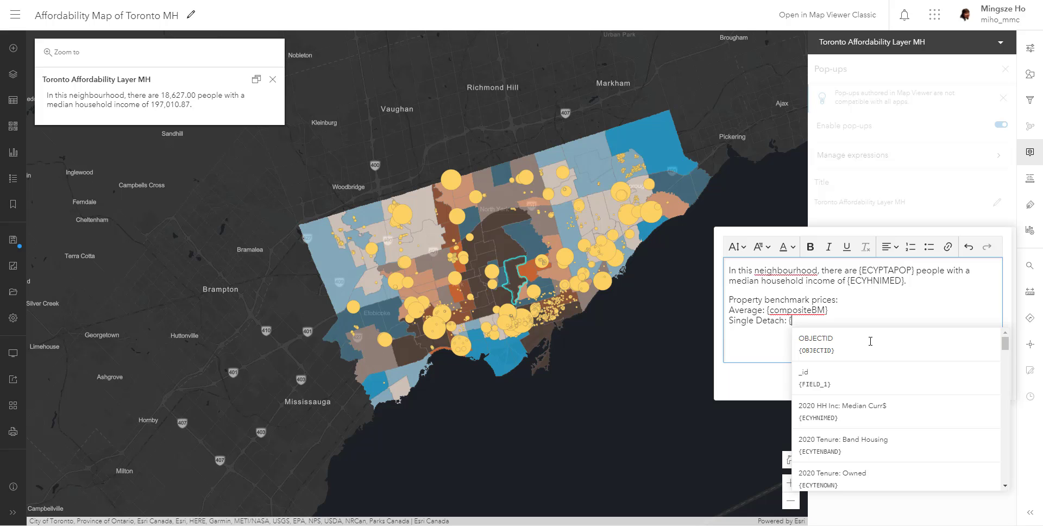
type("ben")
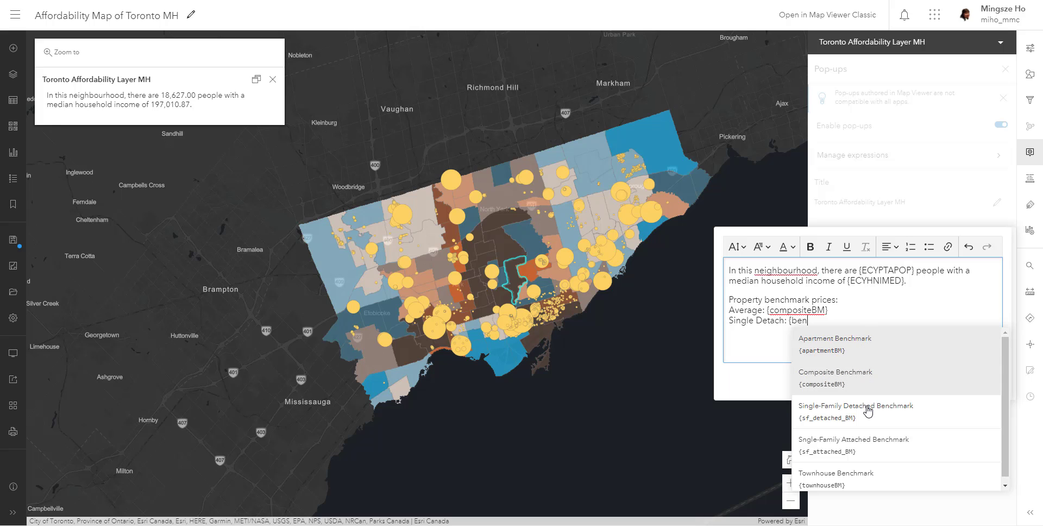
left_click(870, 423)
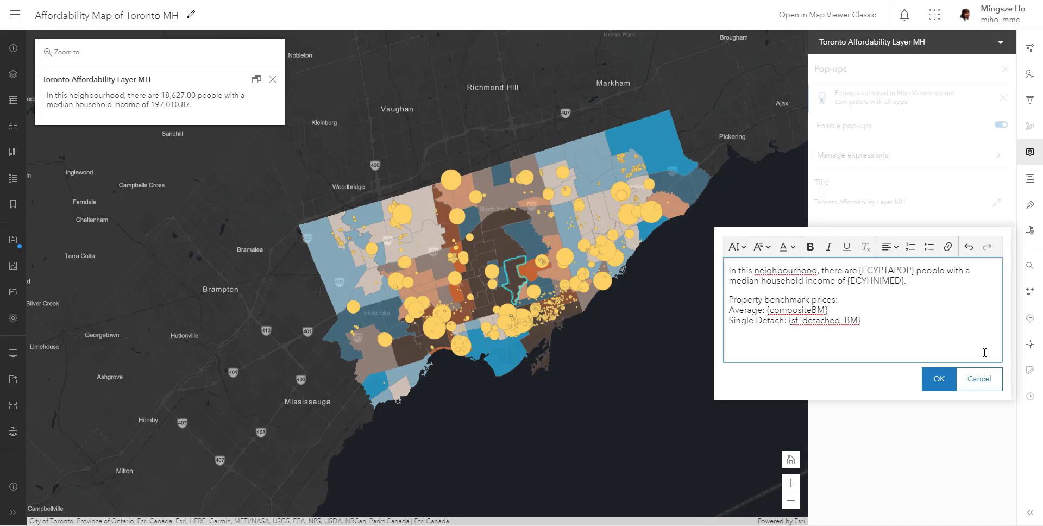
key("Return")
type("Single Attach: {")
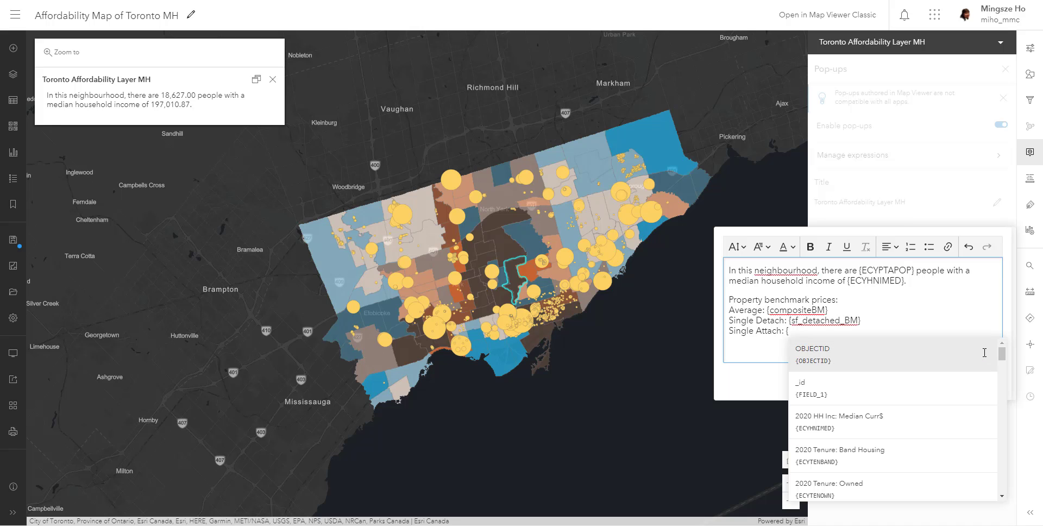
type("atta")
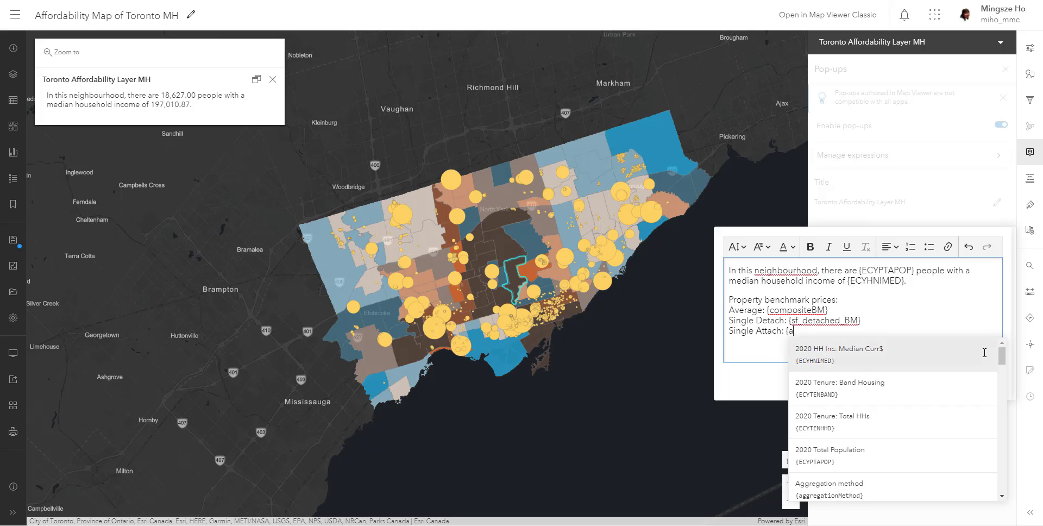
left_click(985, 353)
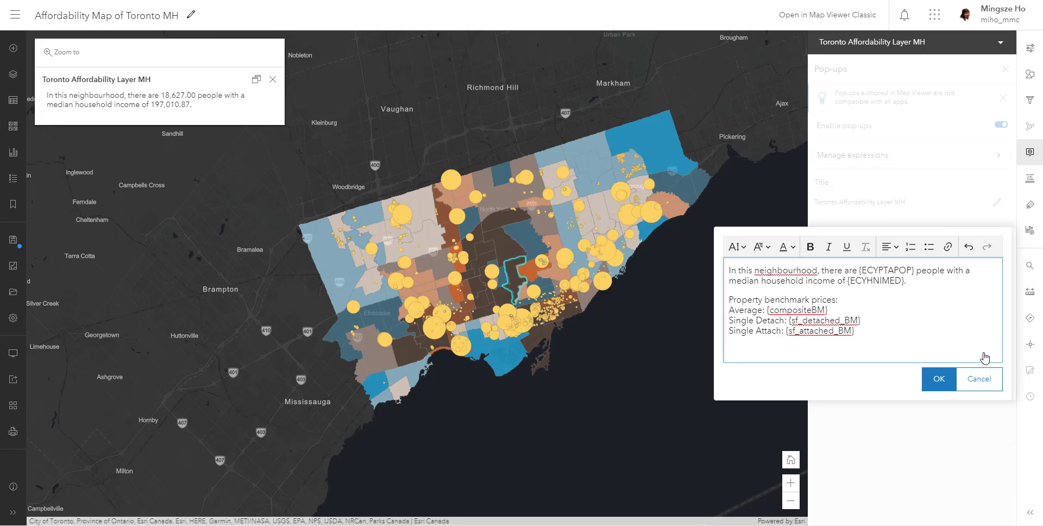
Step: Add the lines "Townhouse: {townhouseBM}" and "Apartments: {apartmentBM}" at the end of the benchmark price list
key("Return")
type("Townhouse: {town")
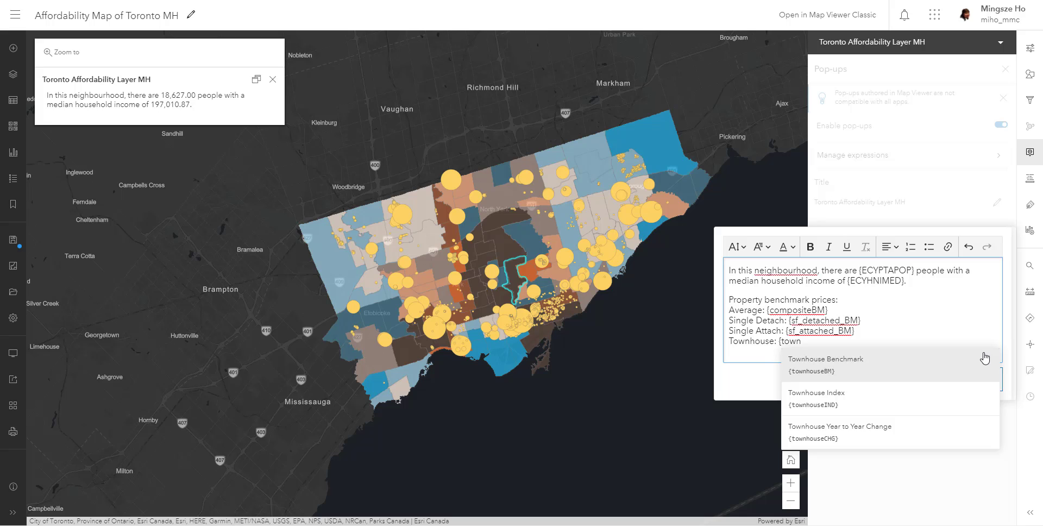
left_click(985, 357)
key("Return")
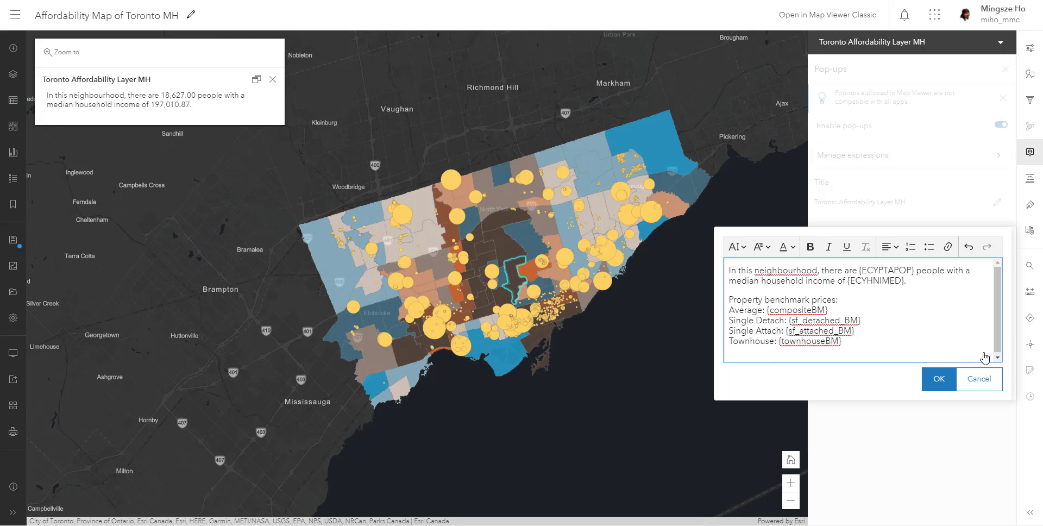
type("Apartments: {apar")
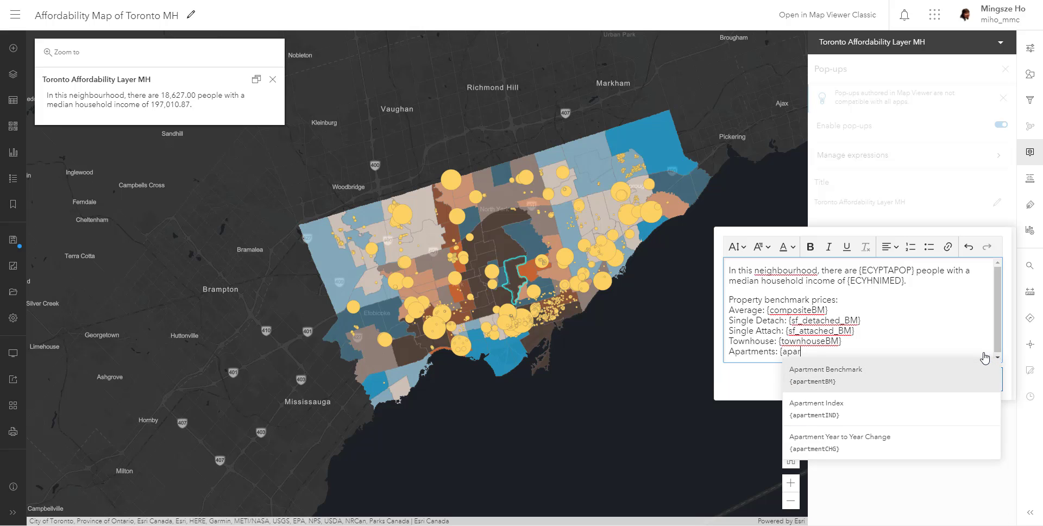
left_click(951, 379)
Step: Put a dollar sign before each of the five benchmark price fields and apply the pop-up text
left_click(766, 310)
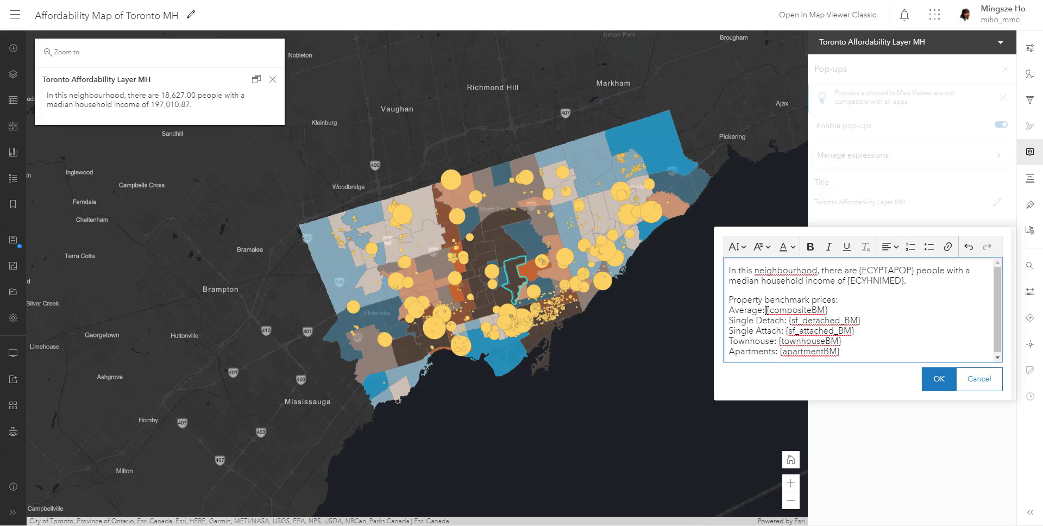
type("$")
key("Down")
left_click(792, 320)
type("$")
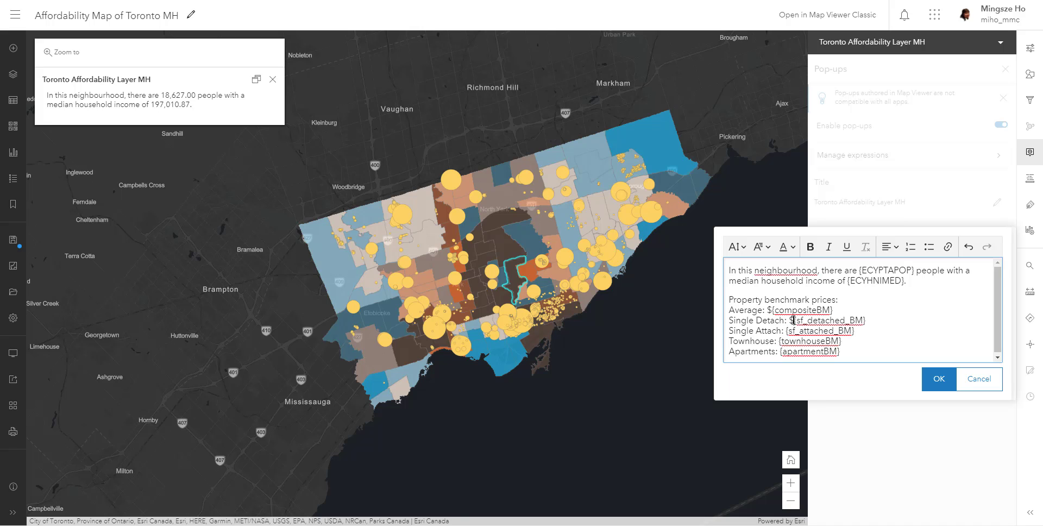
key("Down")
type("$")
key("Down")
key("Left")
key("Left")
key("Left")
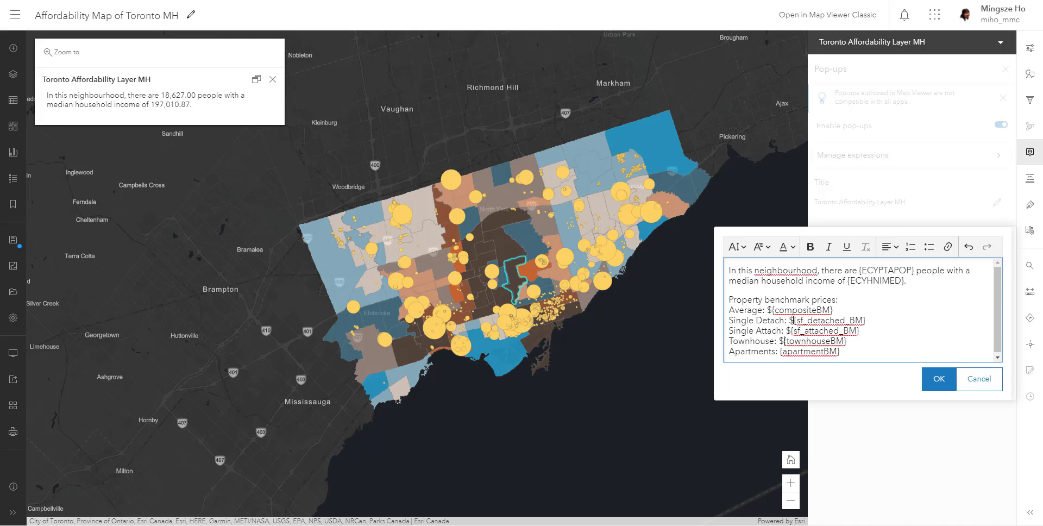
type("$")
key("Down")
type("$")
left_click(932, 379)
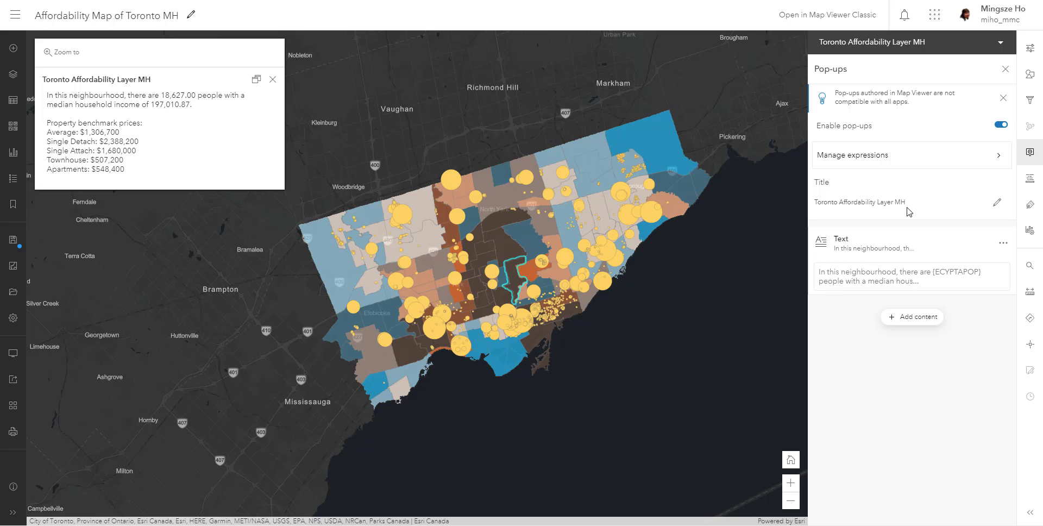
Step: Reopen the pop-up text and make the {ECYPTAPOP} and {ECYHNIMED} fields bold
left_click(906, 288)
left_click_drag(915, 272, 723, 306)
key("ctrl+b")
key("ctrl+b")
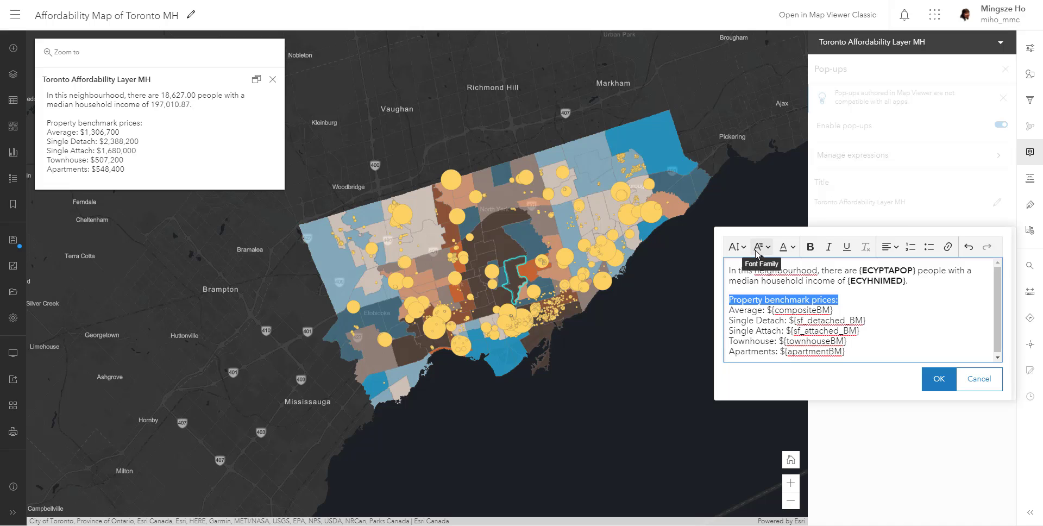
Step: Set the "Property benchmark prices:" heading to the medium font size and apply the pop-up text
left_click(734, 248)
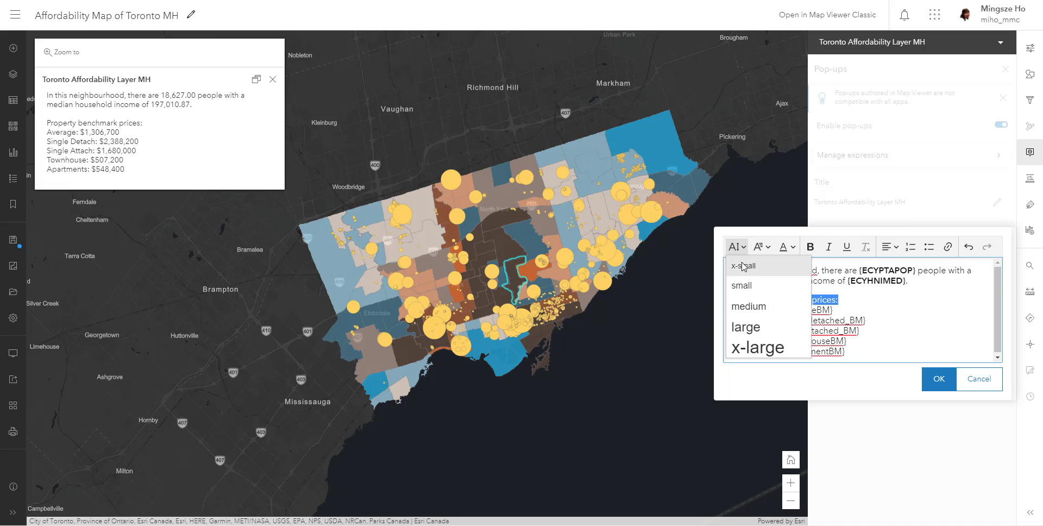
left_click(750, 307)
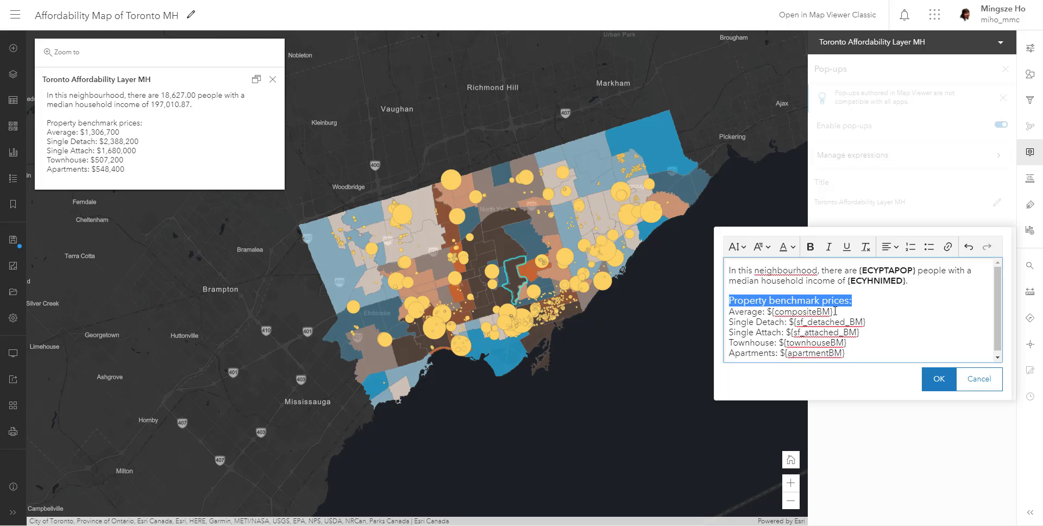
left_click(918, 314)
left_click_drag(871, 355, 729, 311)
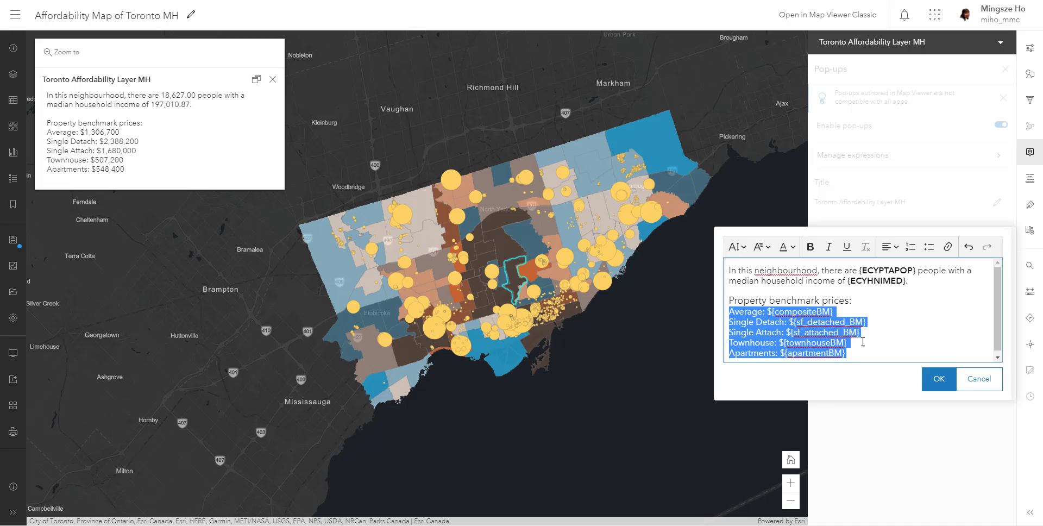
left_click(900, 358)
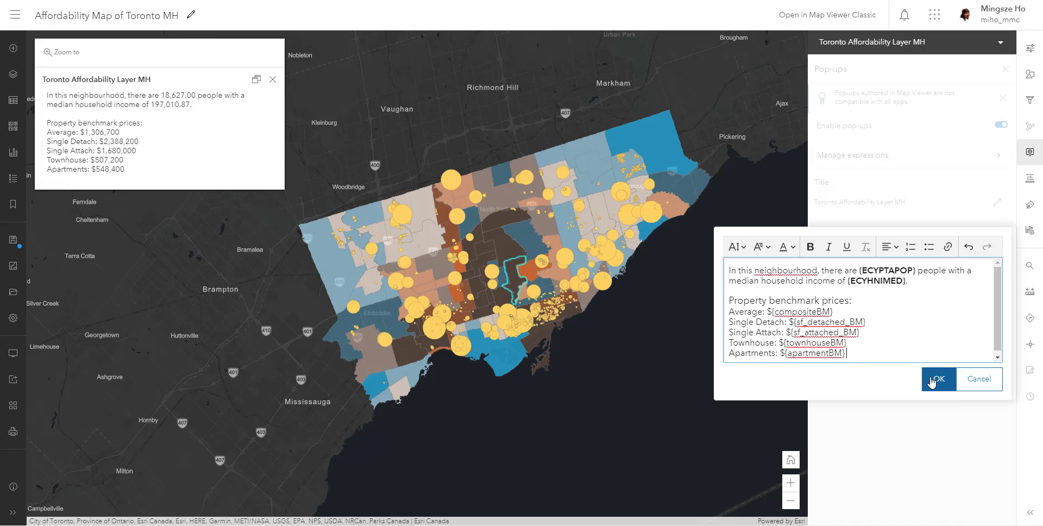
left_click(931, 381)
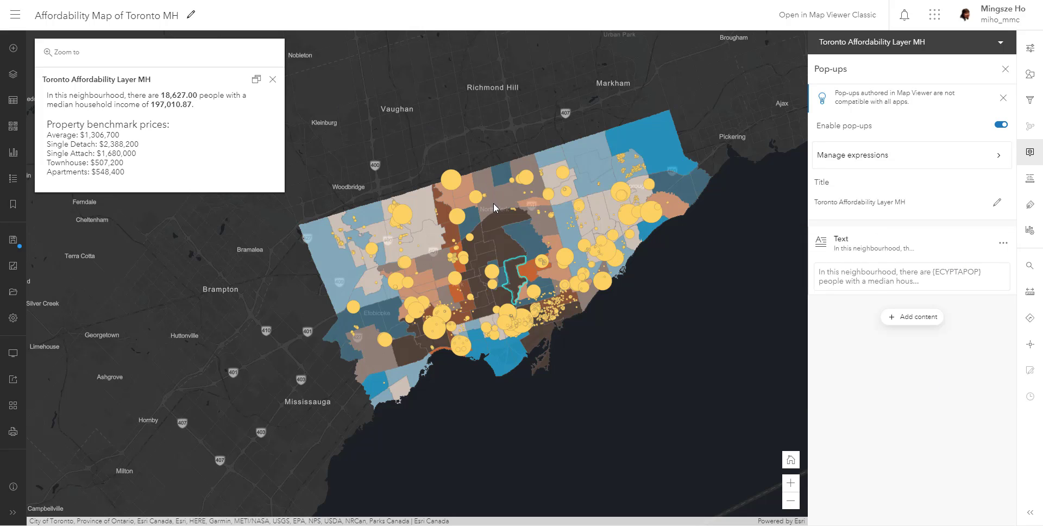
Step: Check the formatted pop-up on two other neighbourhoods on the map and review its text in the editor
left_click(452, 268)
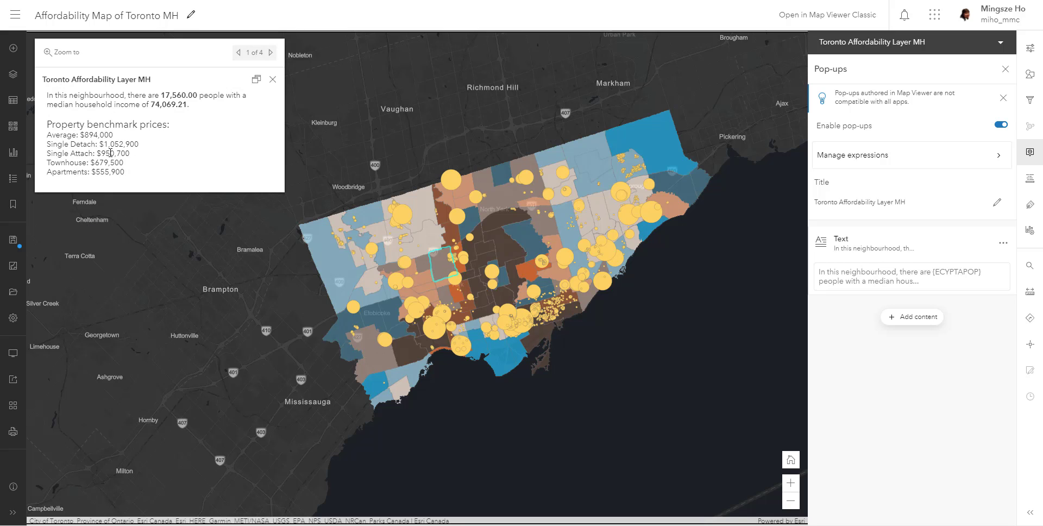
left_click(630, 225)
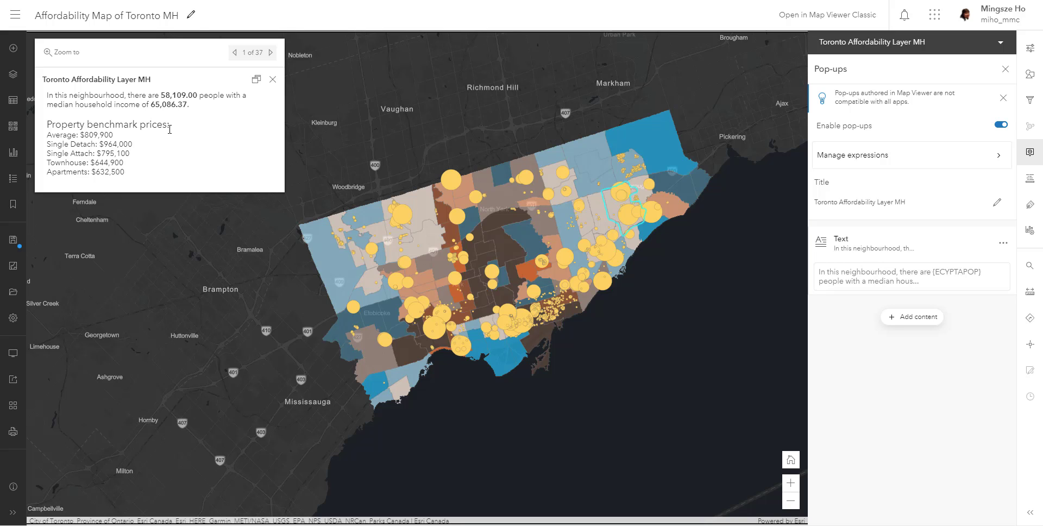
left_click(870, 288)
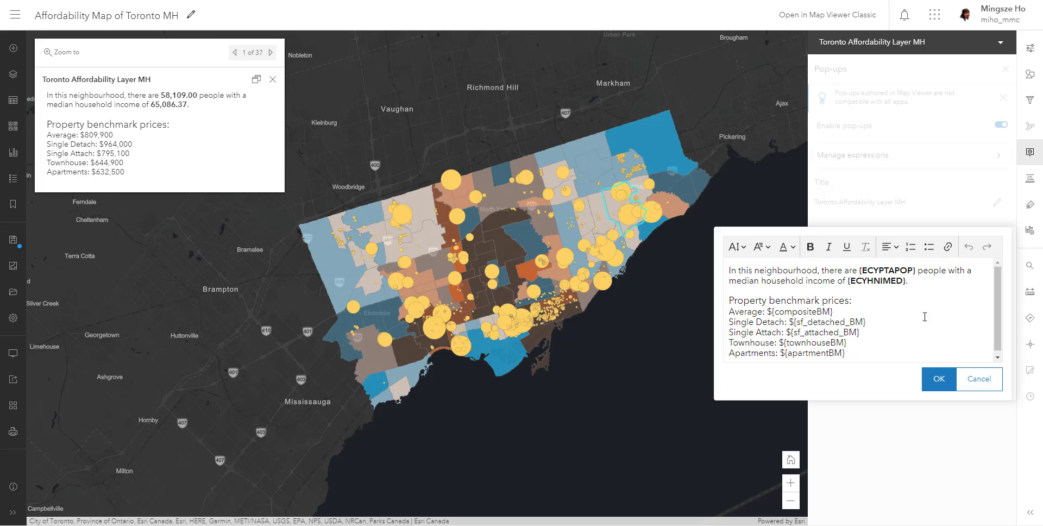
left_click(930, 380)
Step: Add a pie chart to the pop-up, titled "Housing Tenure", with the alternative text "Pie chart showing the housing tenure"
left_click(912, 318)
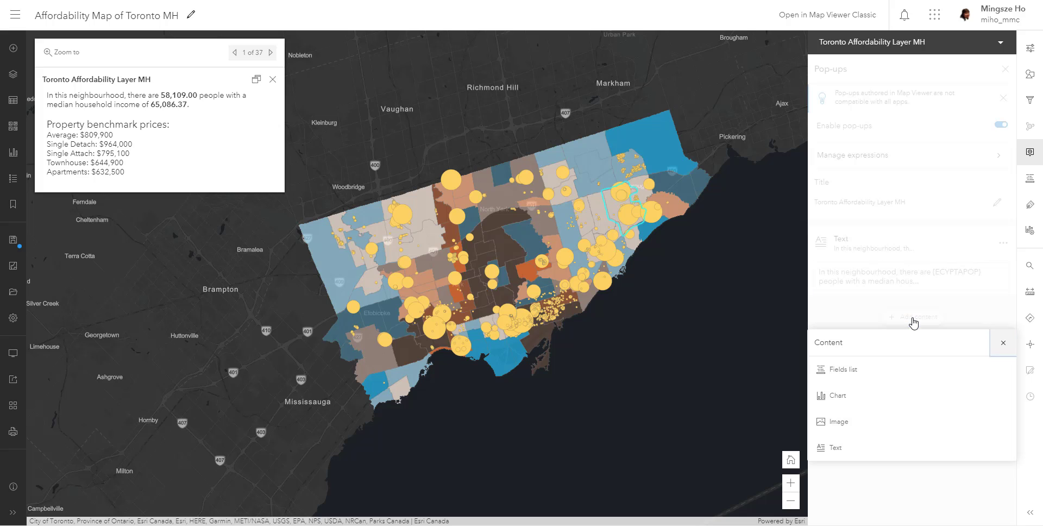
left_click(889, 407)
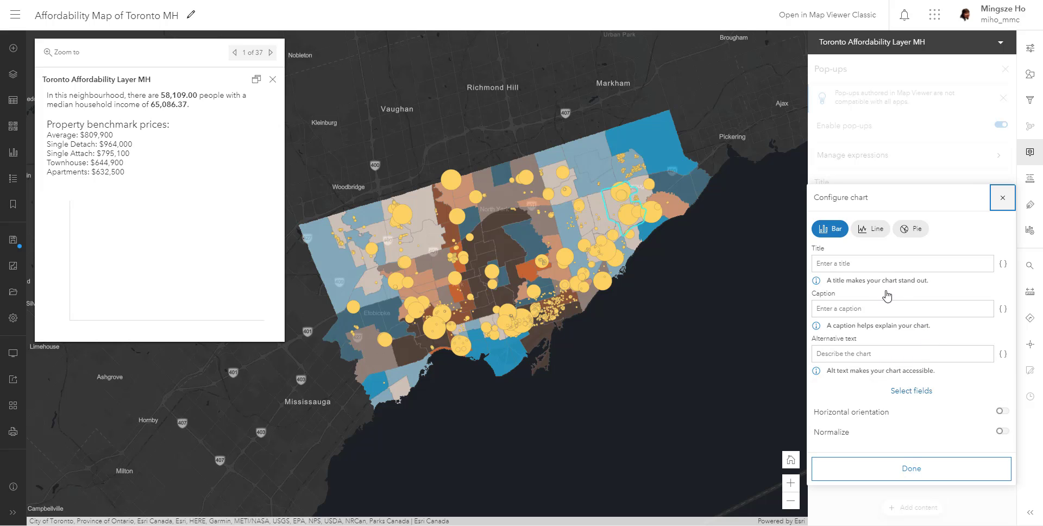
left_click(844, 264)
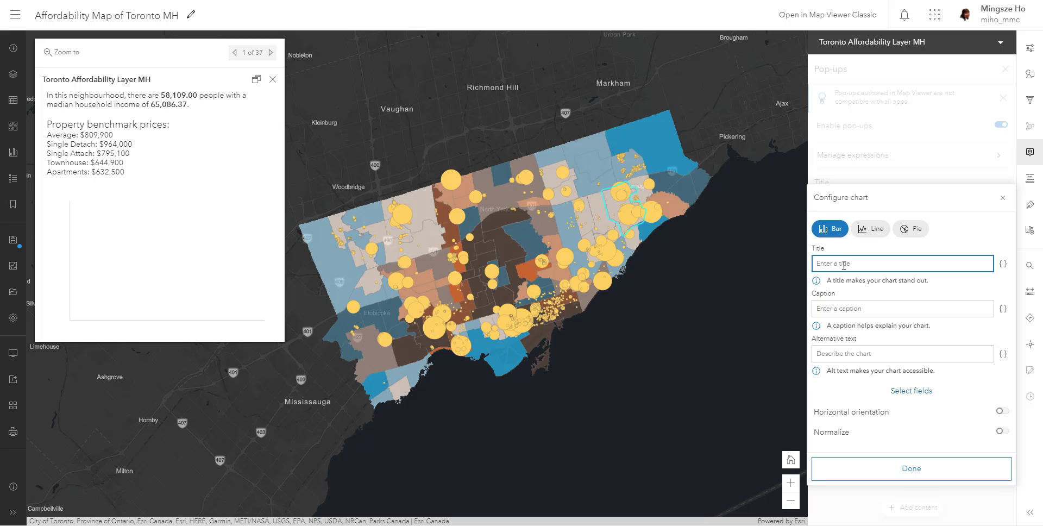
type("Housing Tenure")
left_click(862, 351)
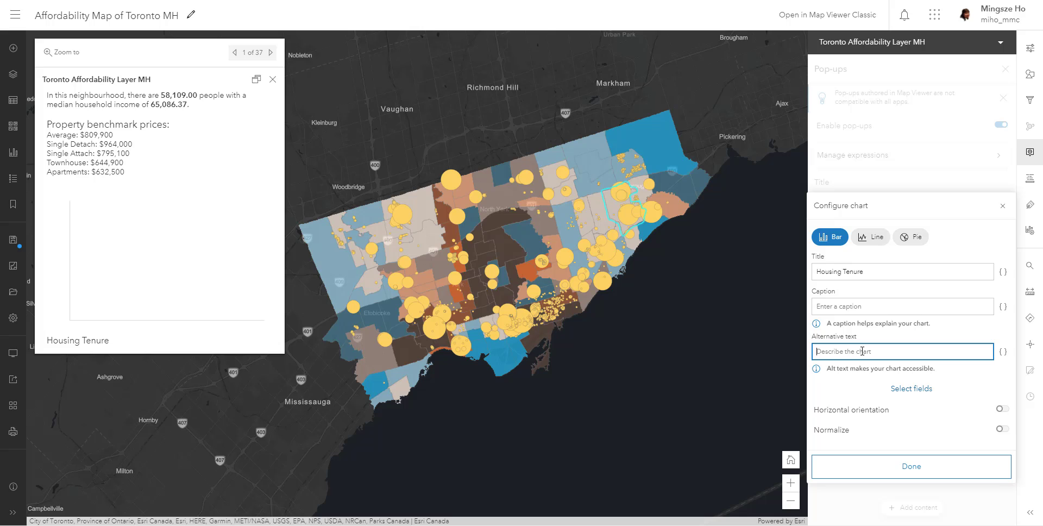
type("Pie chart showing the housing tenure")
left_click(917, 246)
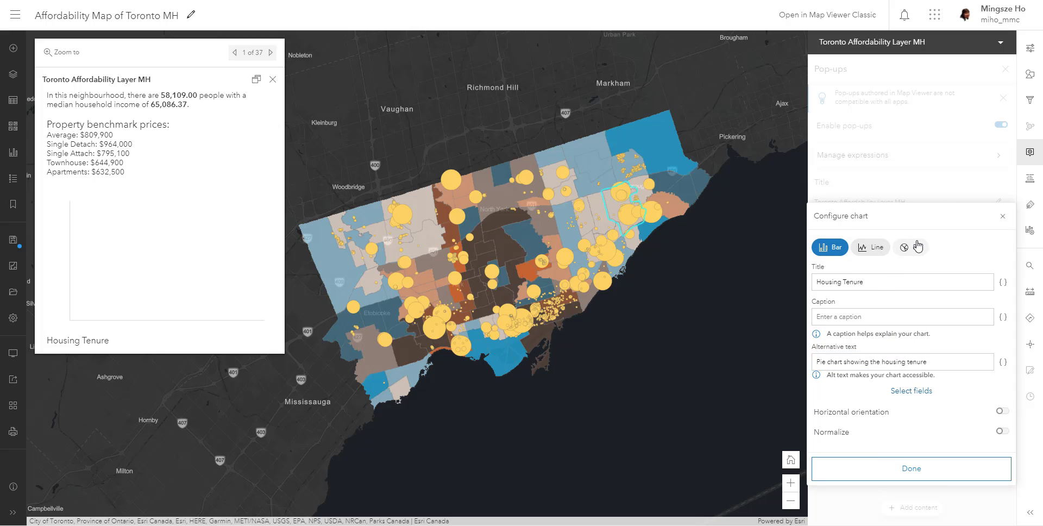
left_click(917, 246)
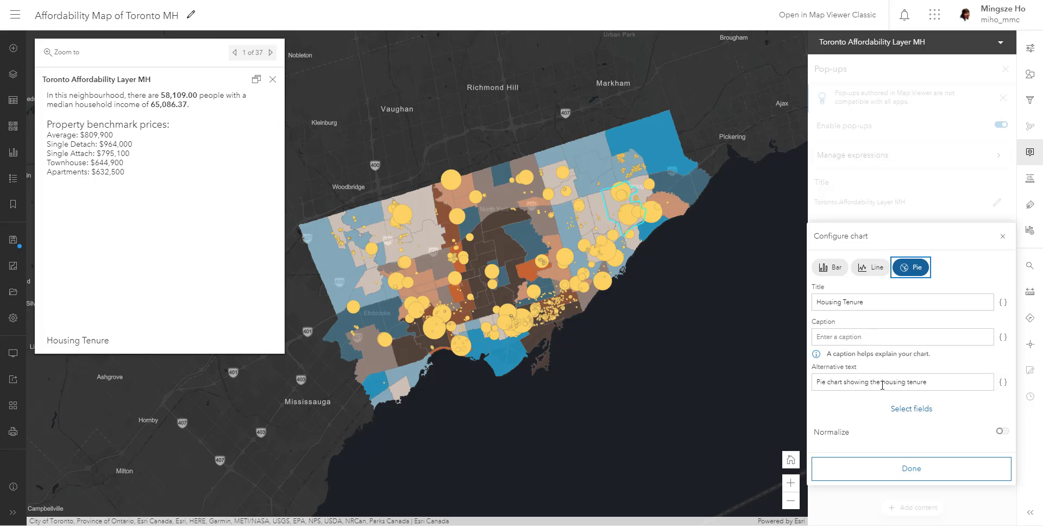
Step: Use the 2020 Tenure fields Band Housing, Owned and Rented as the pie chart's data and finish configuring the chart
left_click(918, 418)
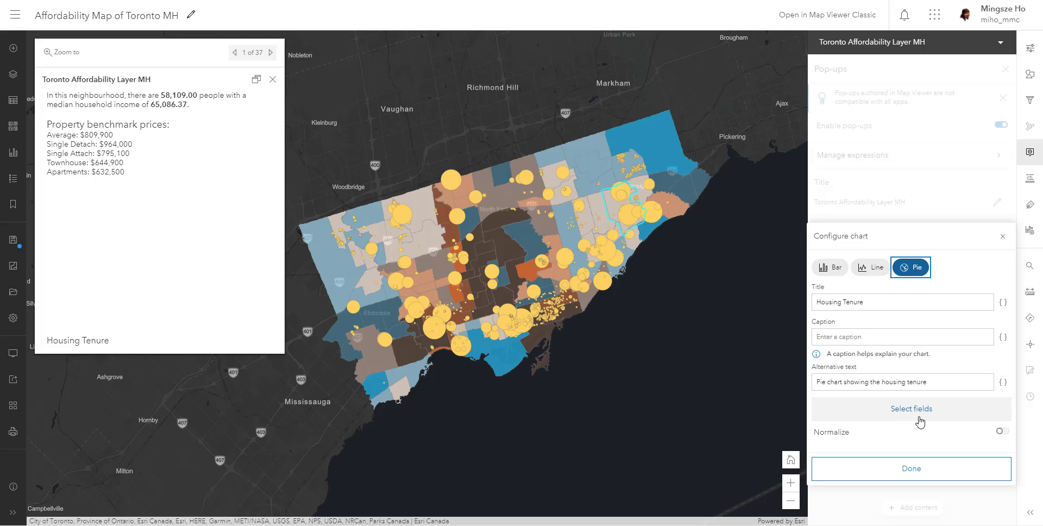
left_click(919, 419)
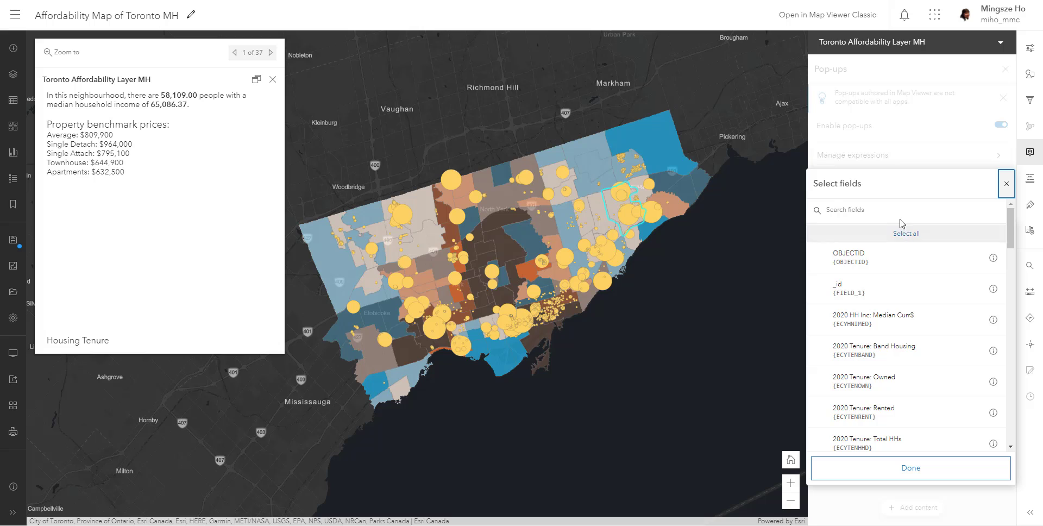
left_click(915, 214)
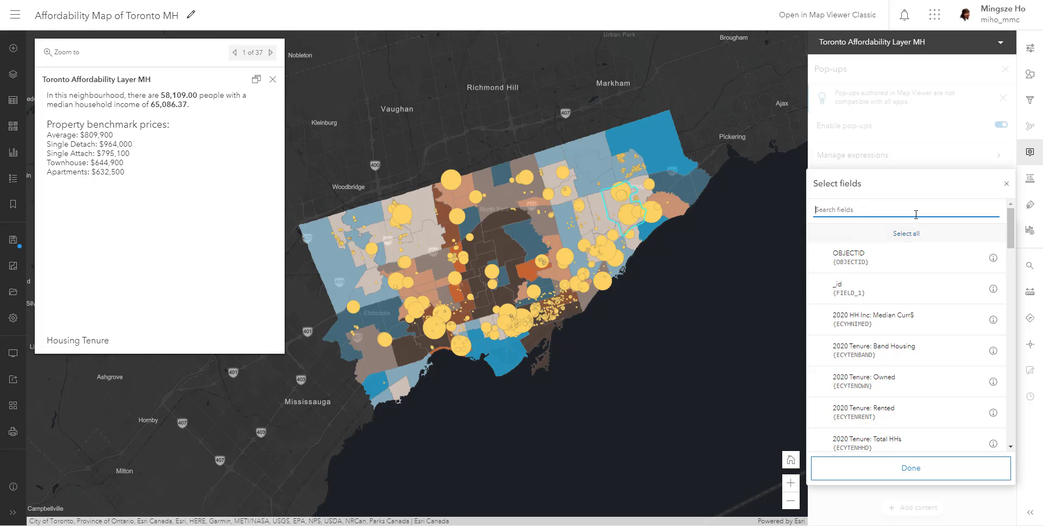
type("tenure")
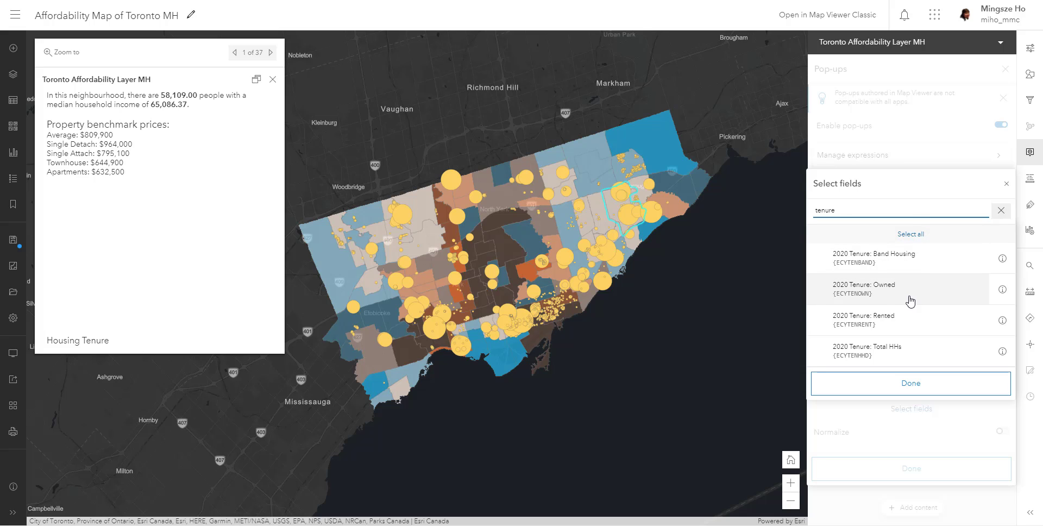
left_click(918, 269)
left_click(908, 298)
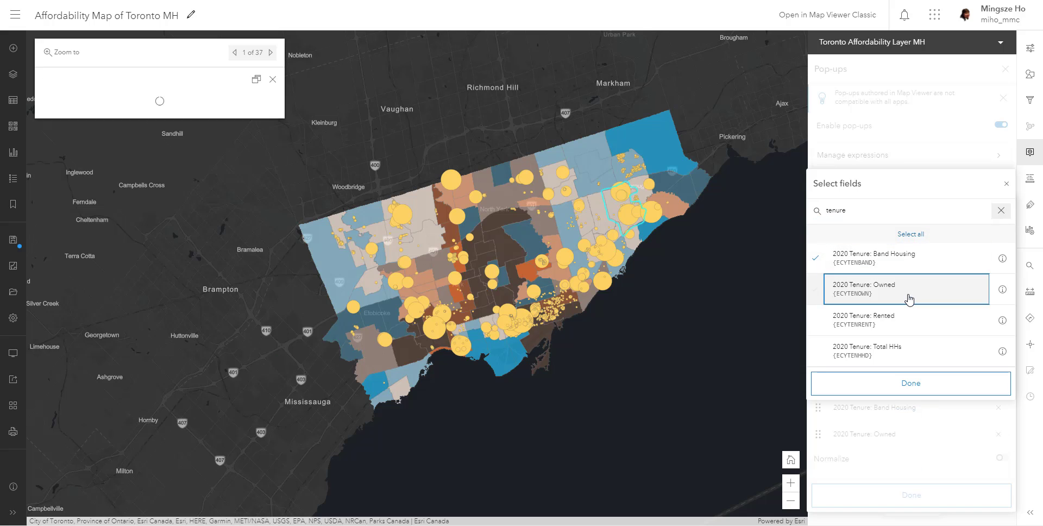
left_click(913, 328)
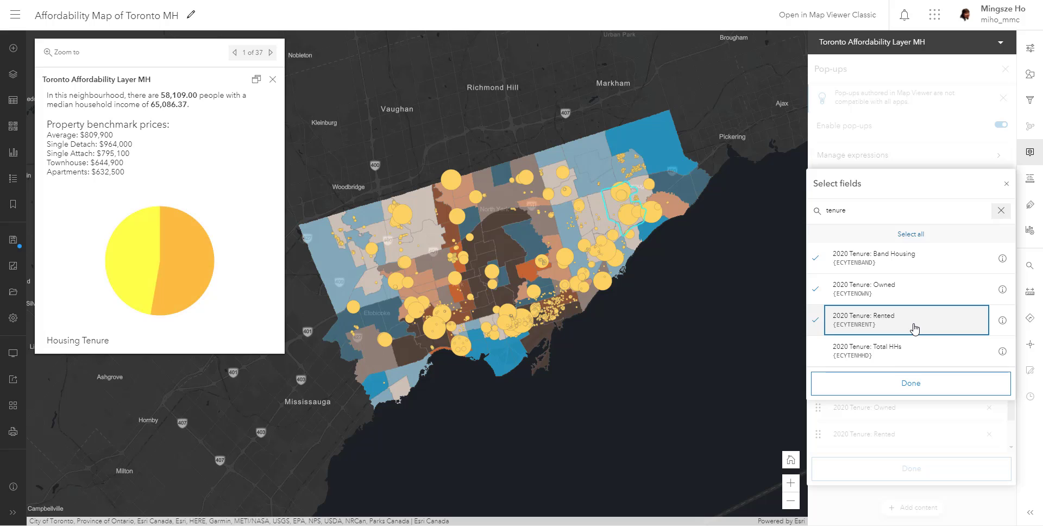
left_click(925, 386)
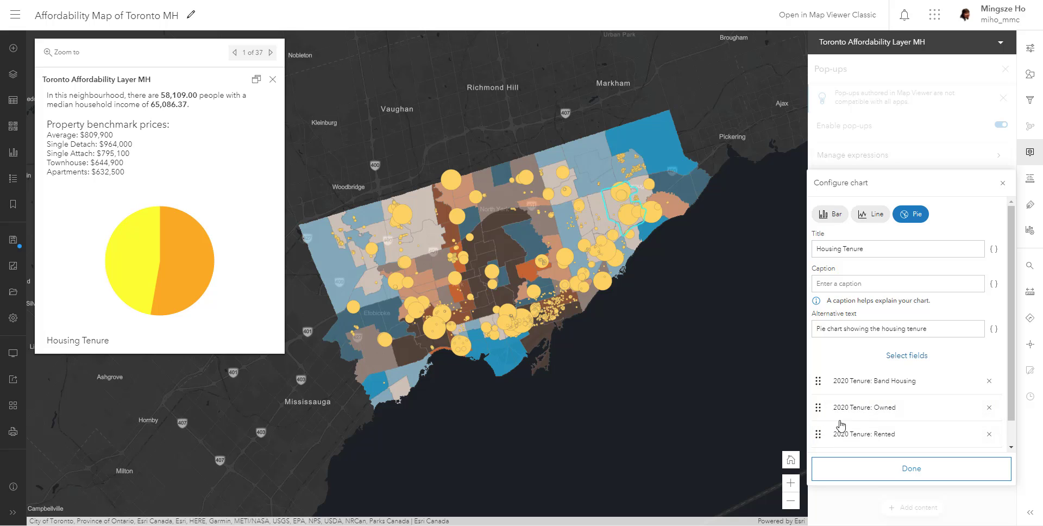
scroll(852, 414, "down", 1)
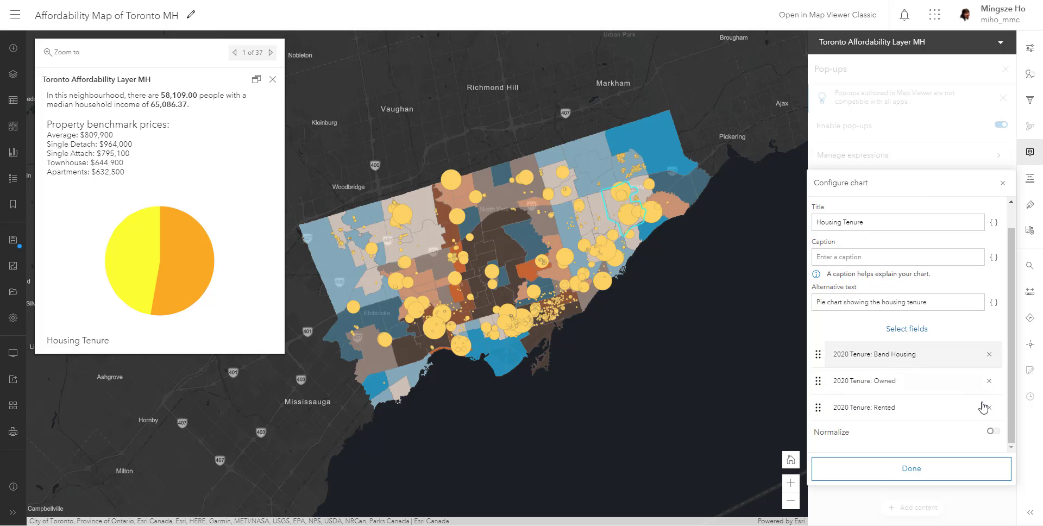
left_click(890, 466)
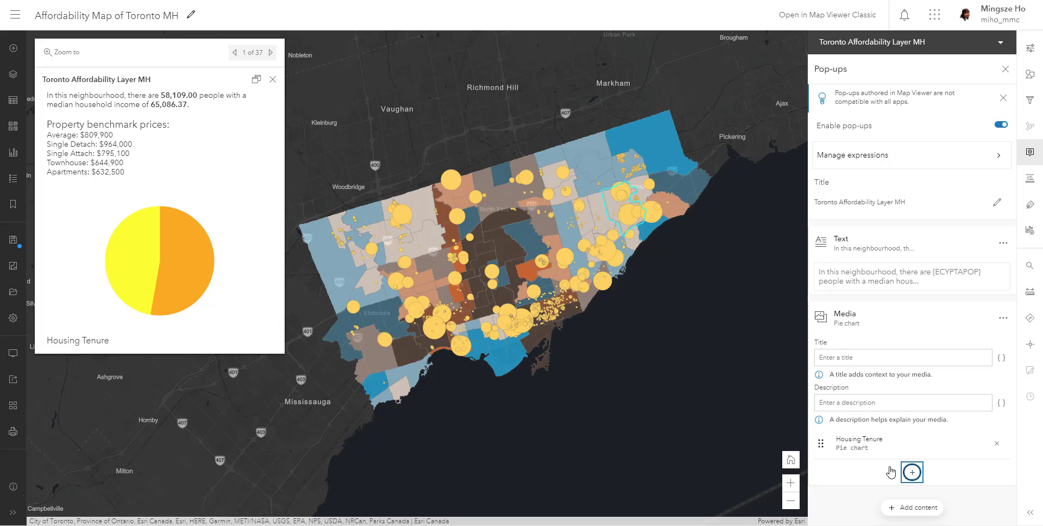
Step: Examine the owned and rented slices of the Housing Tenure pie chart and compare the pop-ups of several neighbourhoods on the map
mouse_move(139, 257)
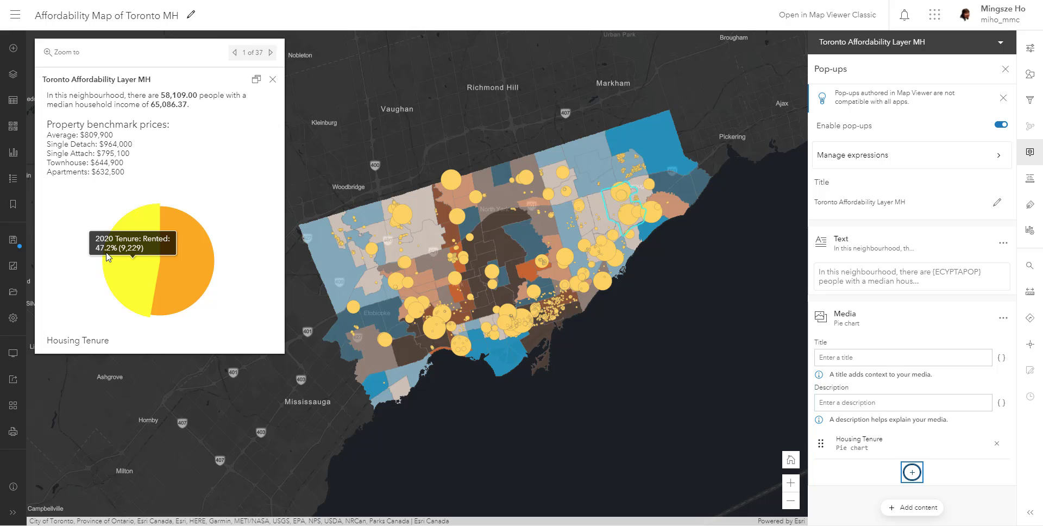
mouse_move(191, 269)
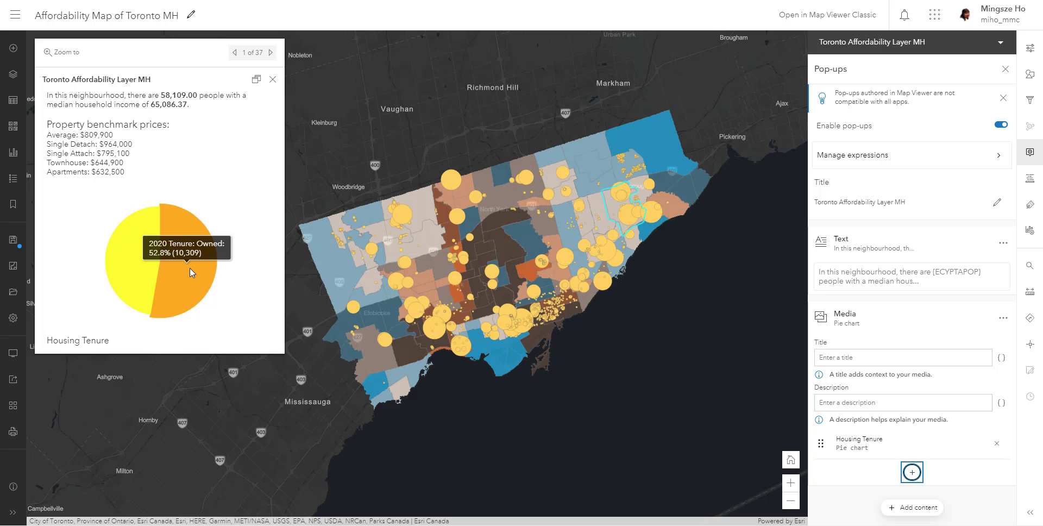
scroll(619, 314, "up", 2)
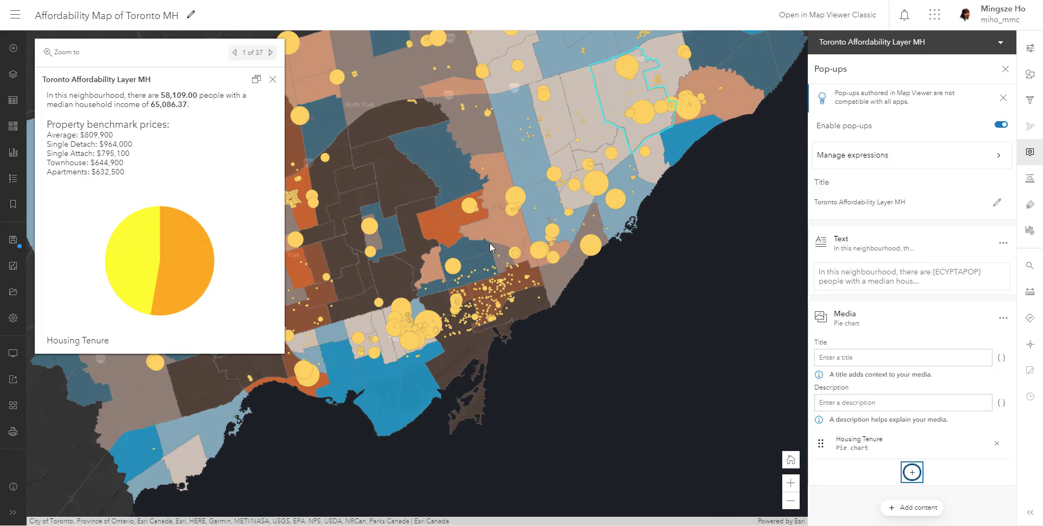
left_click(499, 225)
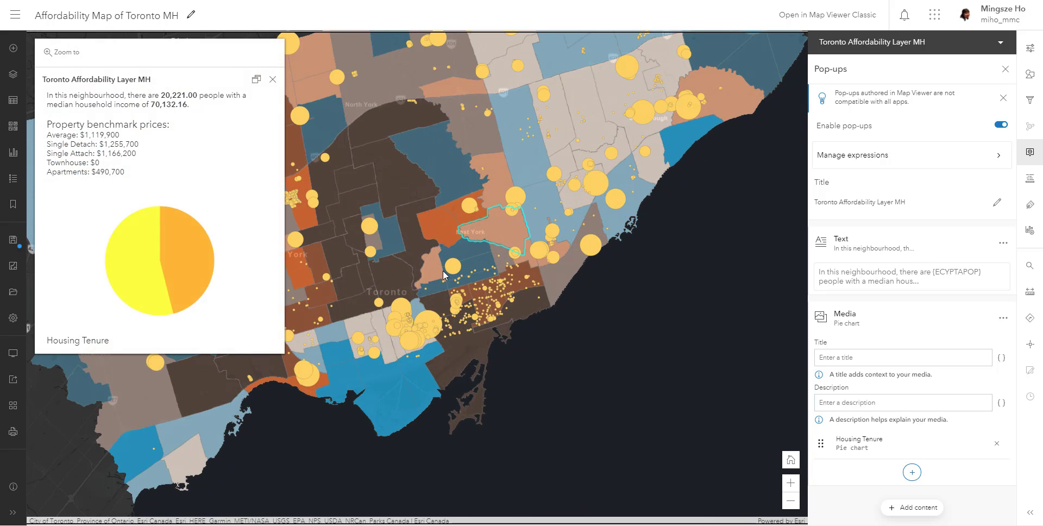
left_click(442, 271)
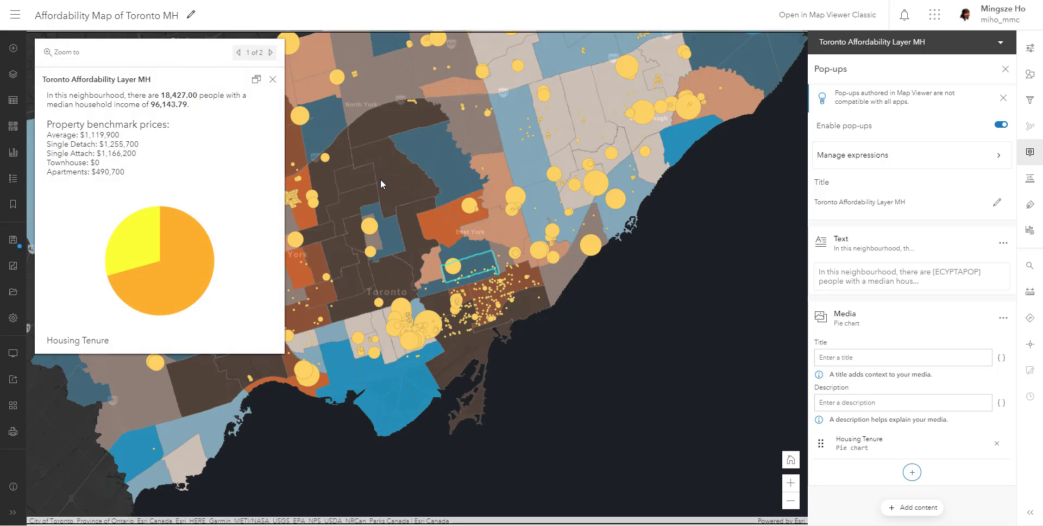
key("Escape")
left_click(408, 172)
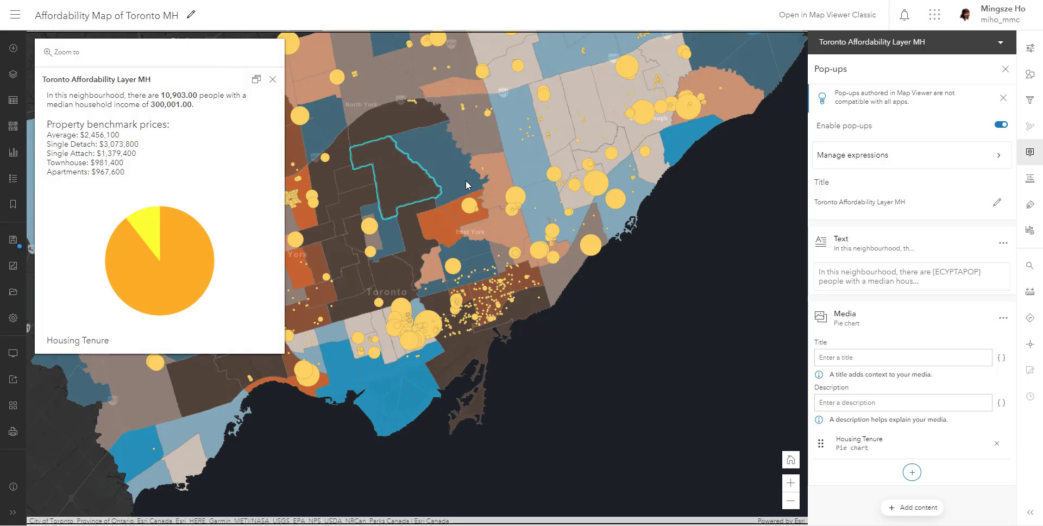
left_click(465, 180)
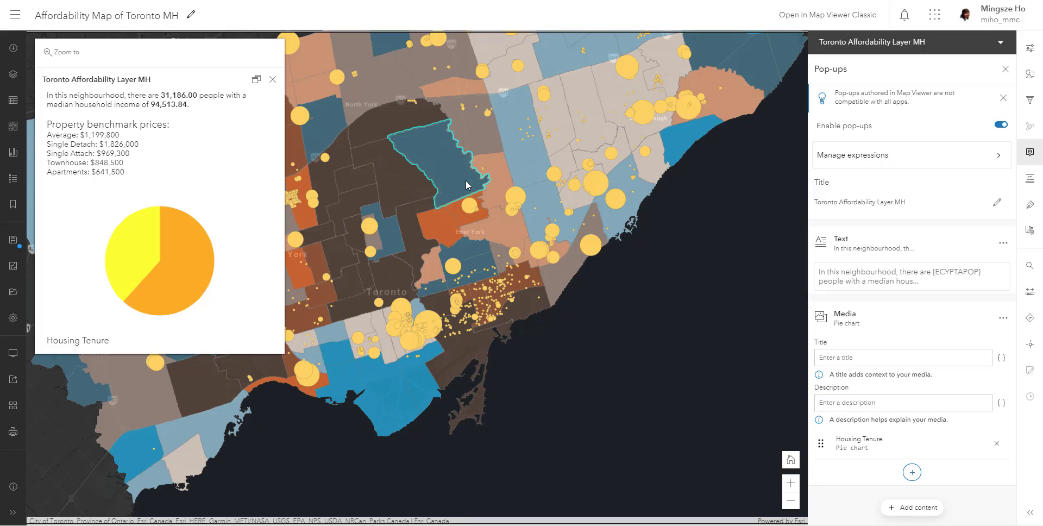
mouse_move(148, 238)
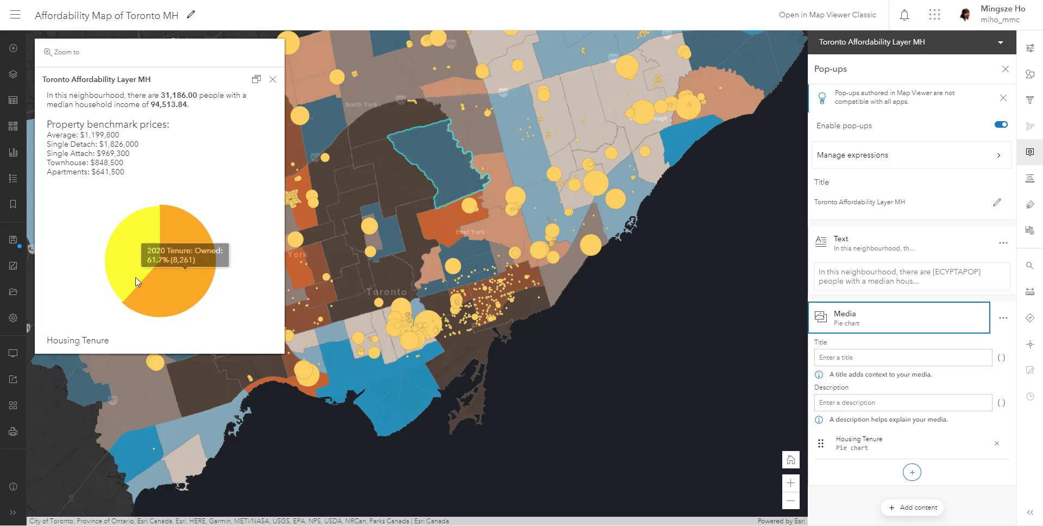
mouse_move(174, 249)
mouse_move(109, 296)
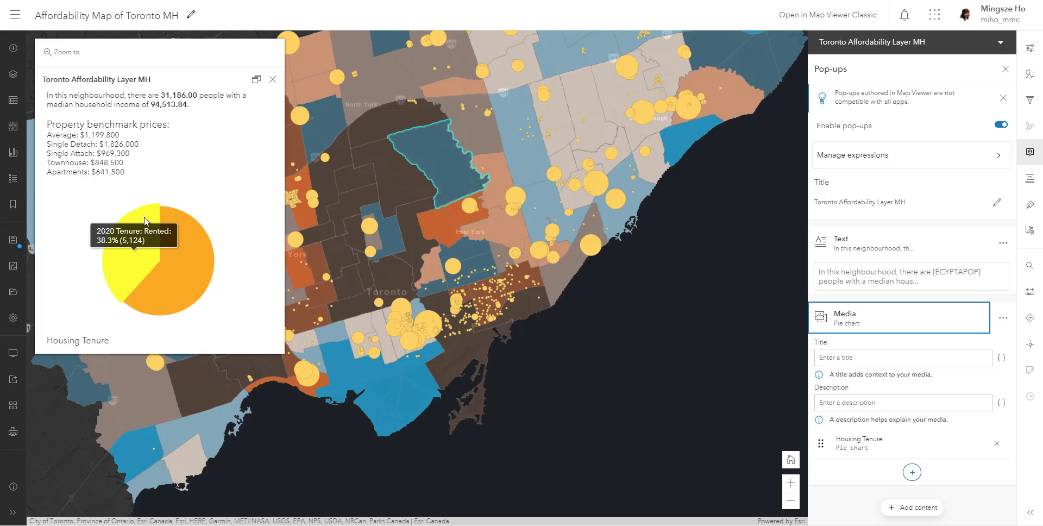
Step: Collapse the pie chart's media settings and replace the pop-up title with "Neighbourhood:"
left_click(977, 320)
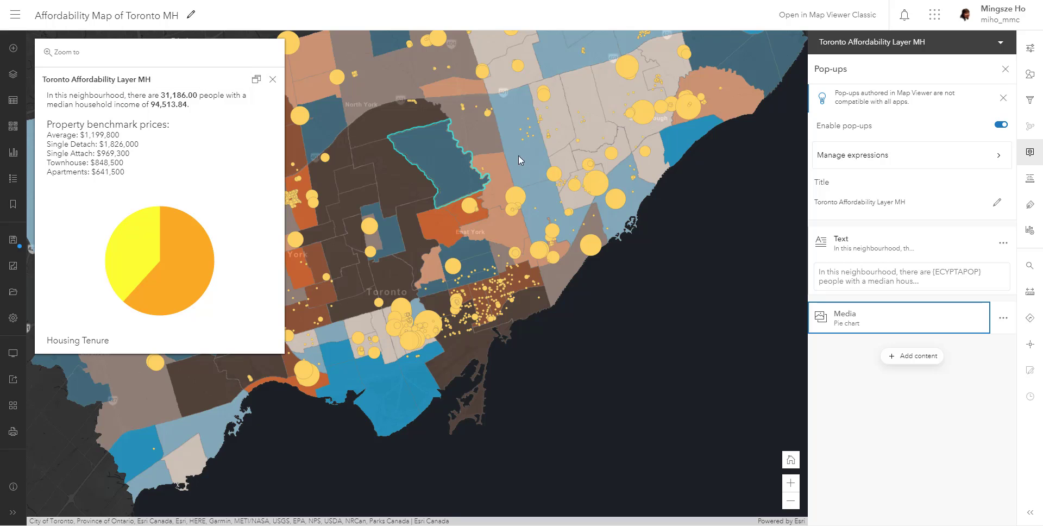
left_click(997, 203)
key("ctrl+a")
type("M")
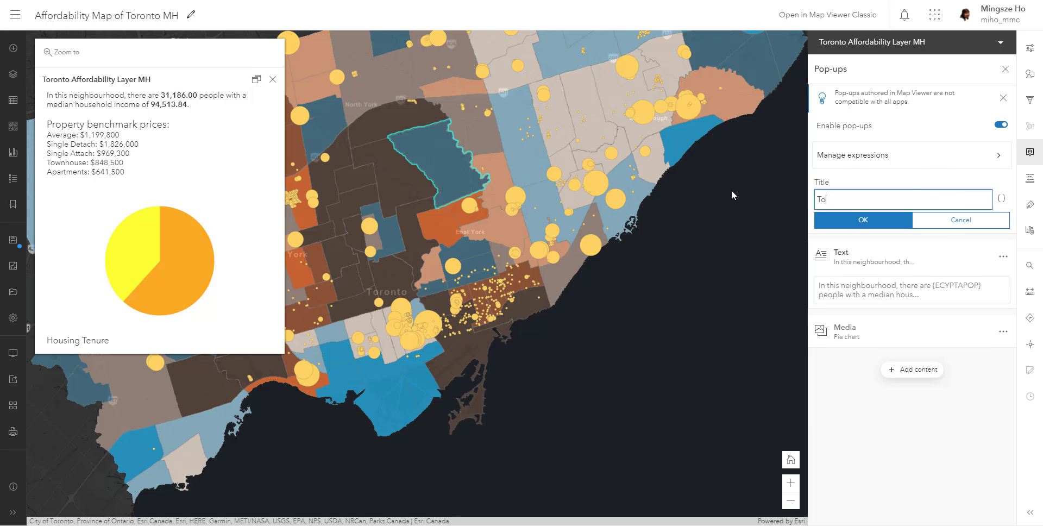
key("BackSpace")
type("Neighbourhood:")
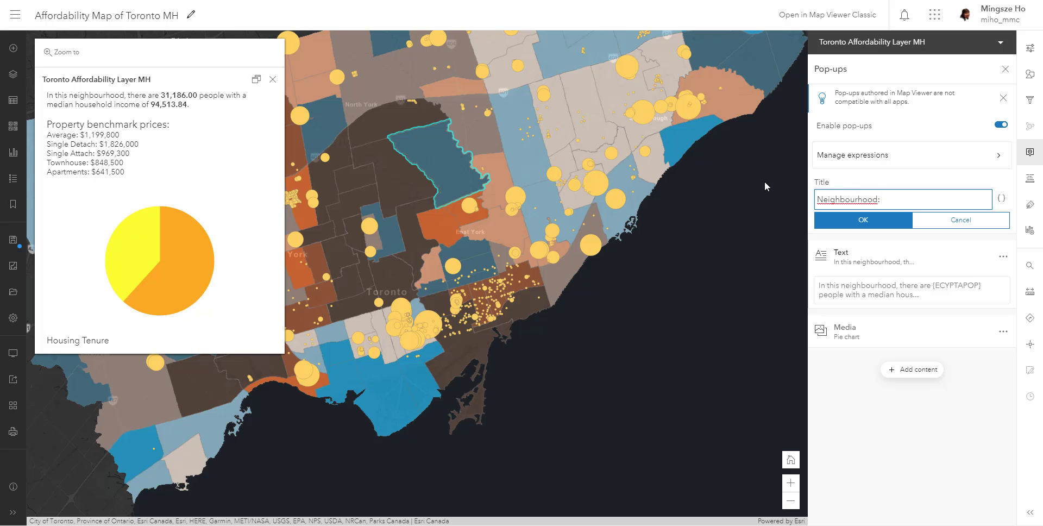
Step: Add the name field {FIELD_7} to the end of the pop-up title and check the applied title on another neighbourhood
left_click(1001, 198)
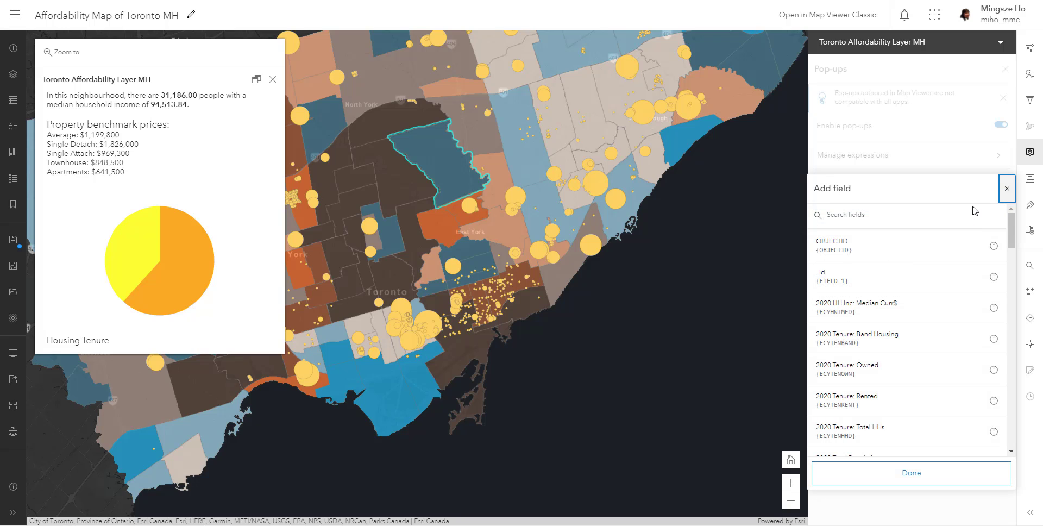
left_click(918, 216)
type("name")
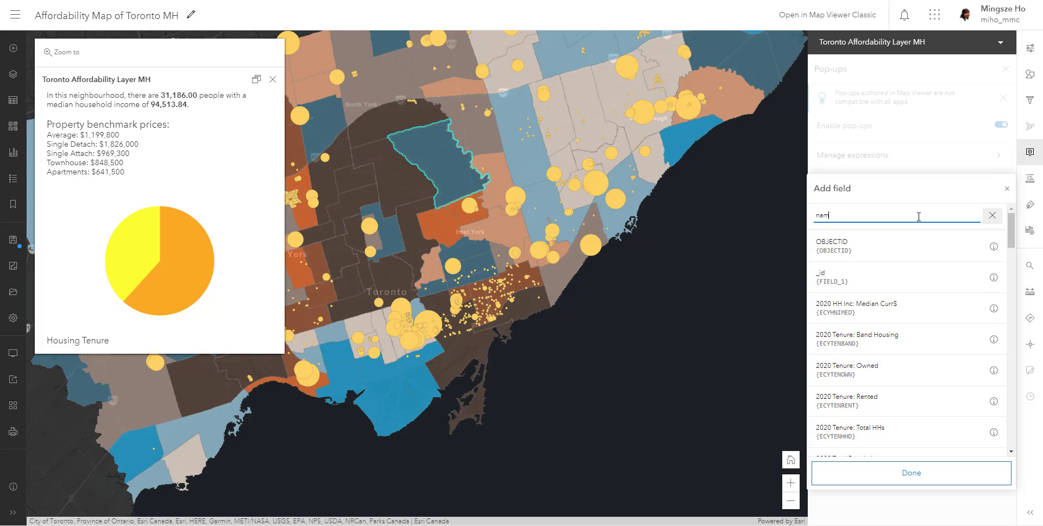
left_click(906, 245)
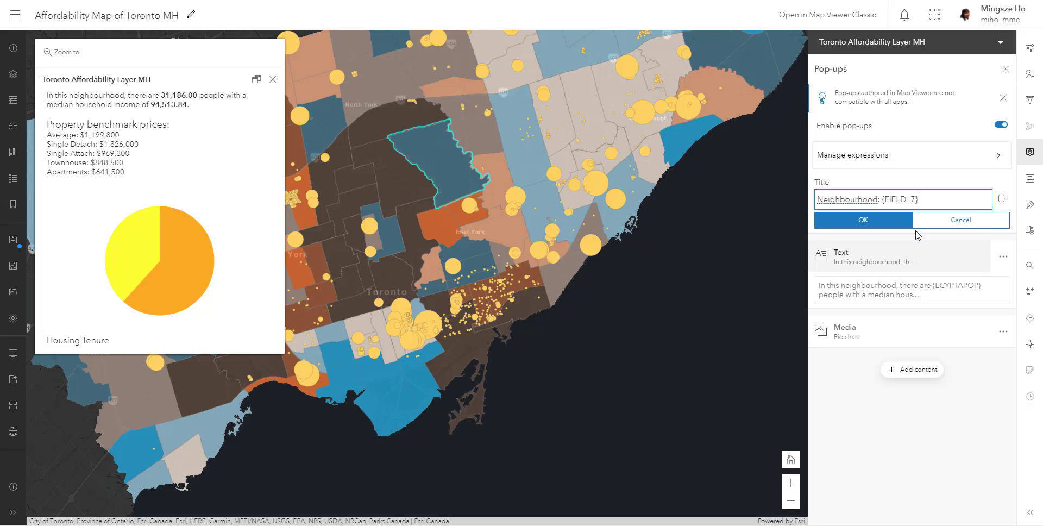
left_click(896, 222)
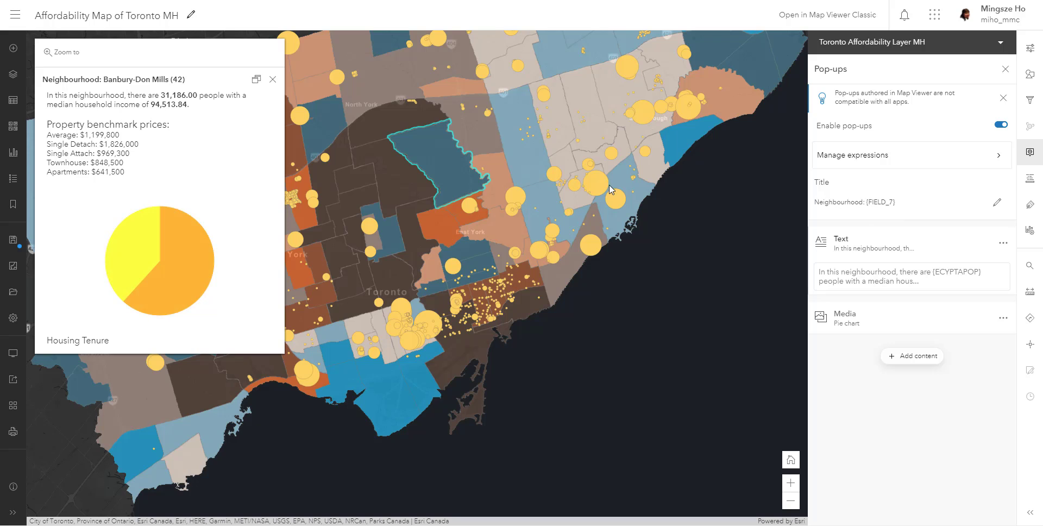
left_click(410, 179)
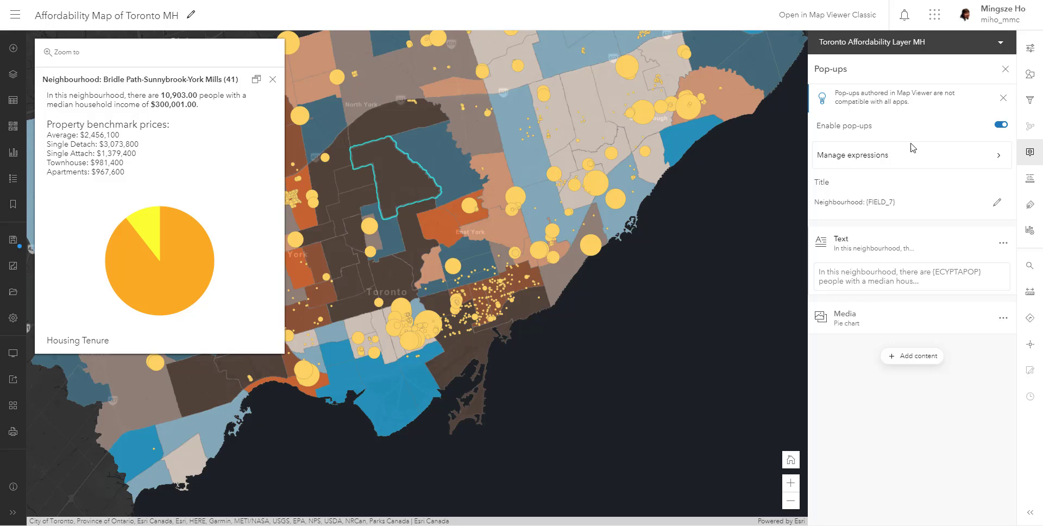
Step: Format the 2020 Total Population field {ECYPTAPOP} to show 0 decimal places
left_click(1029, 188)
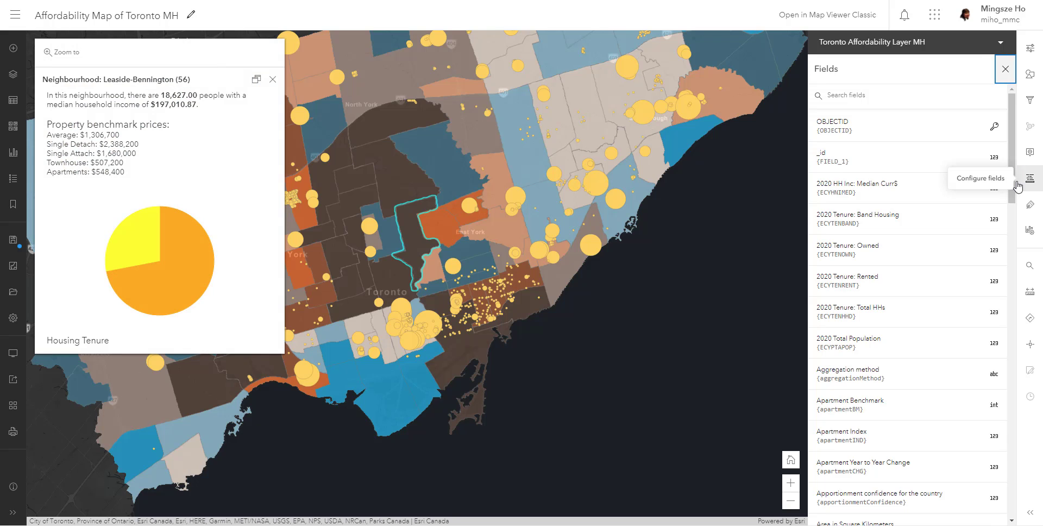
left_click(931, 93)
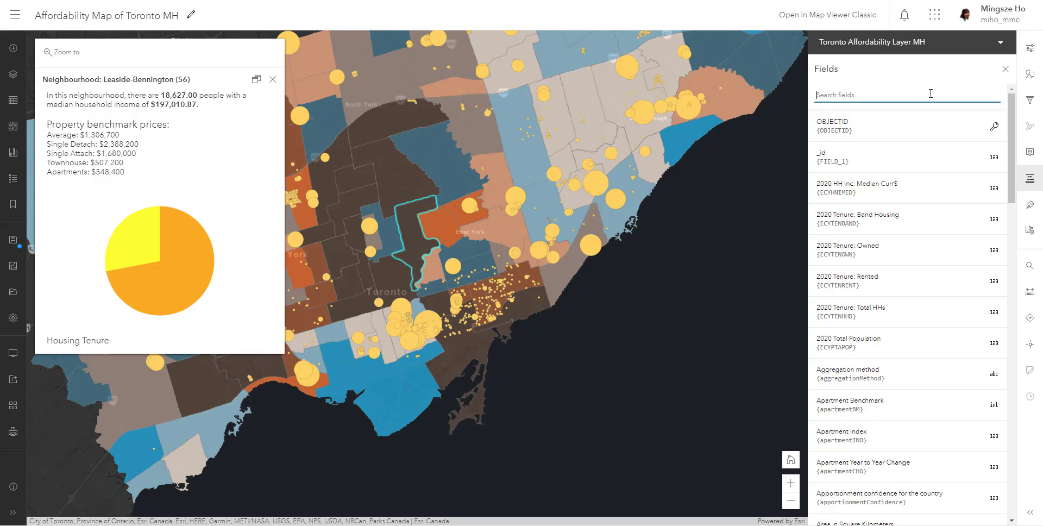
type("total ")
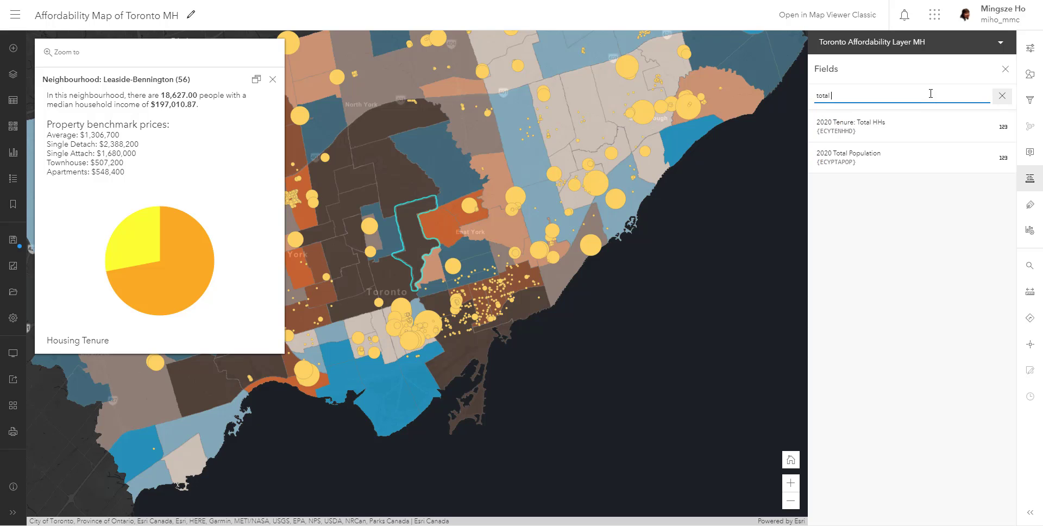
type("p")
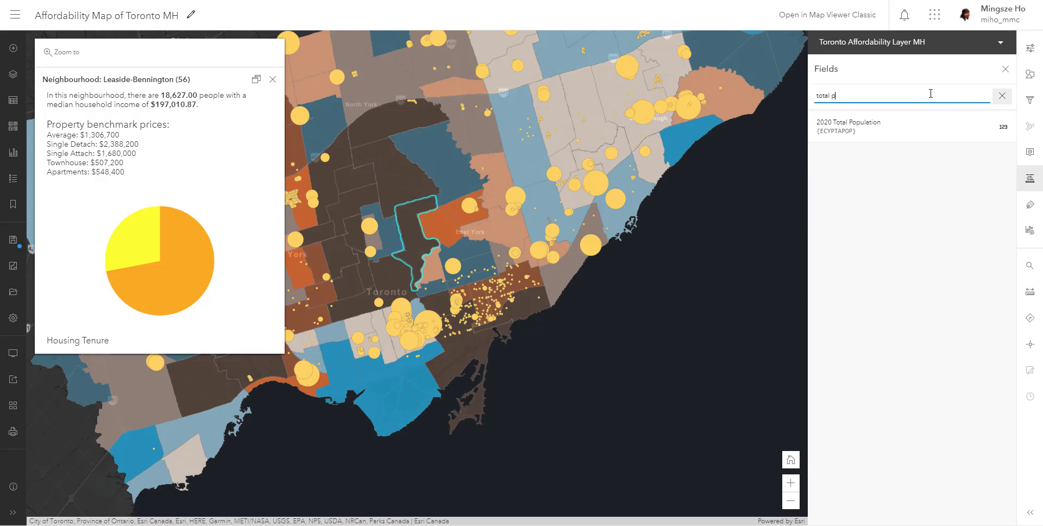
left_click(907, 140)
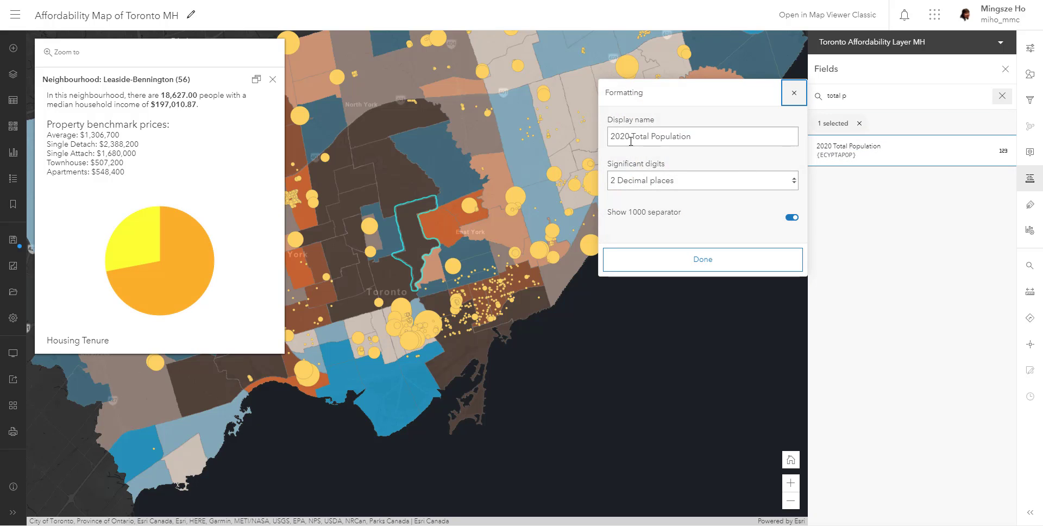
left_click(633, 181)
left_click(632, 182)
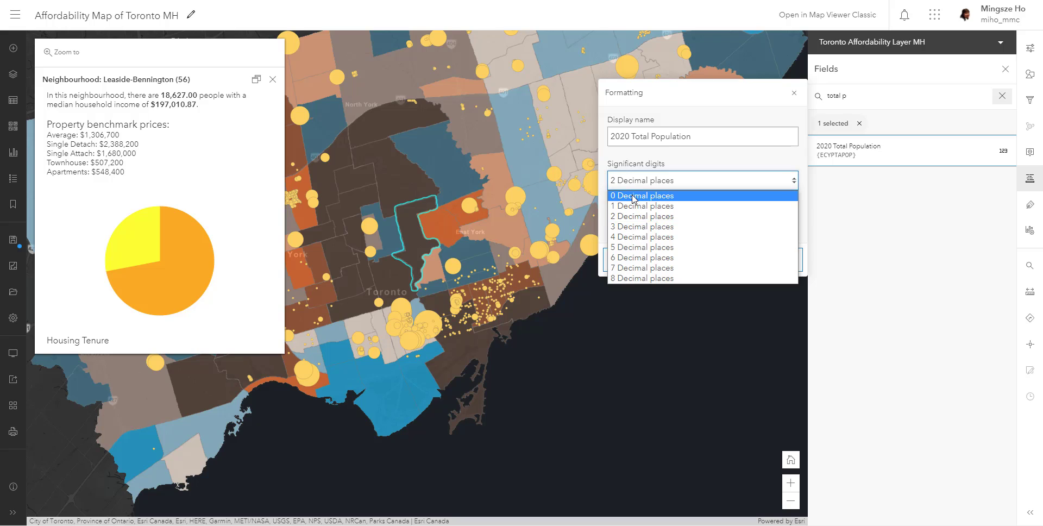
left_click(633, 191)
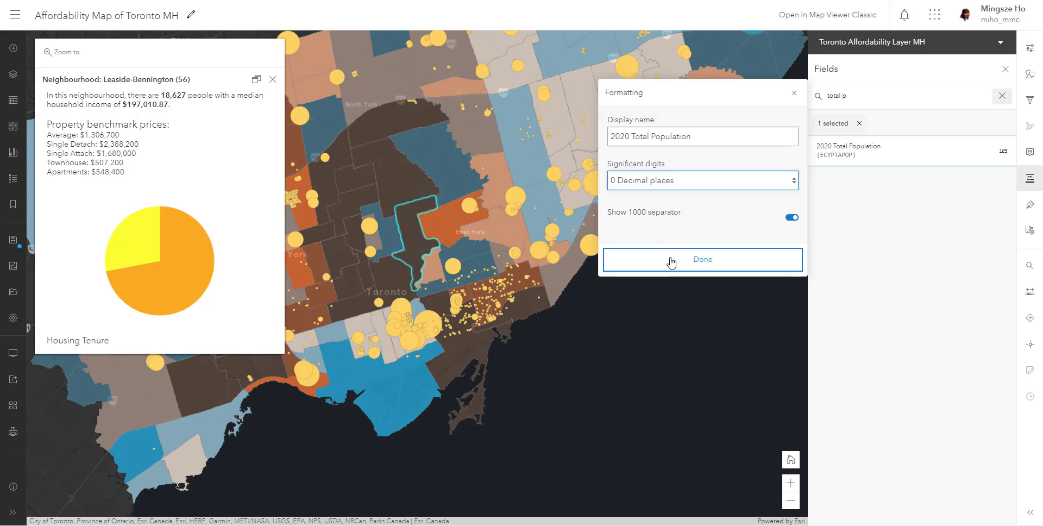
left_click(186, 102)
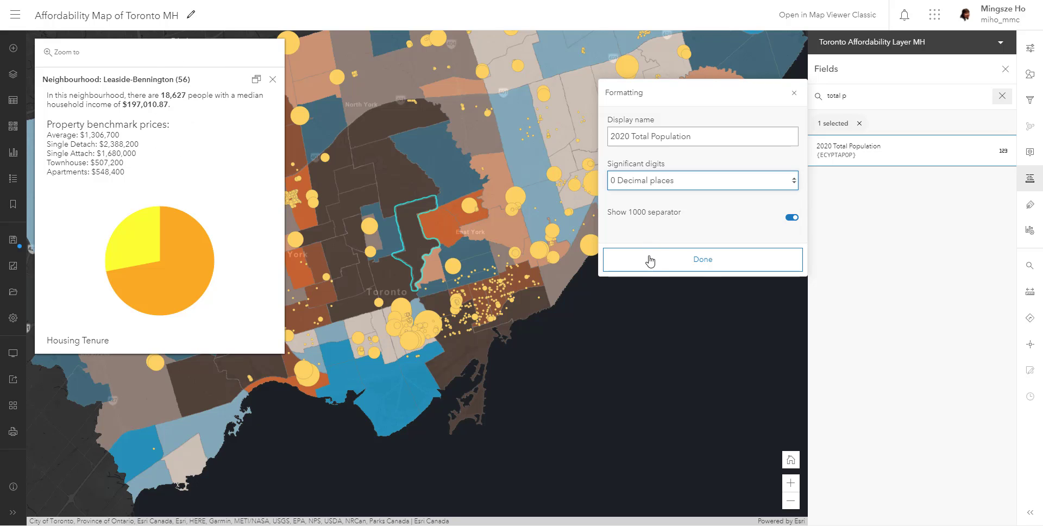
left_click(686, 266)
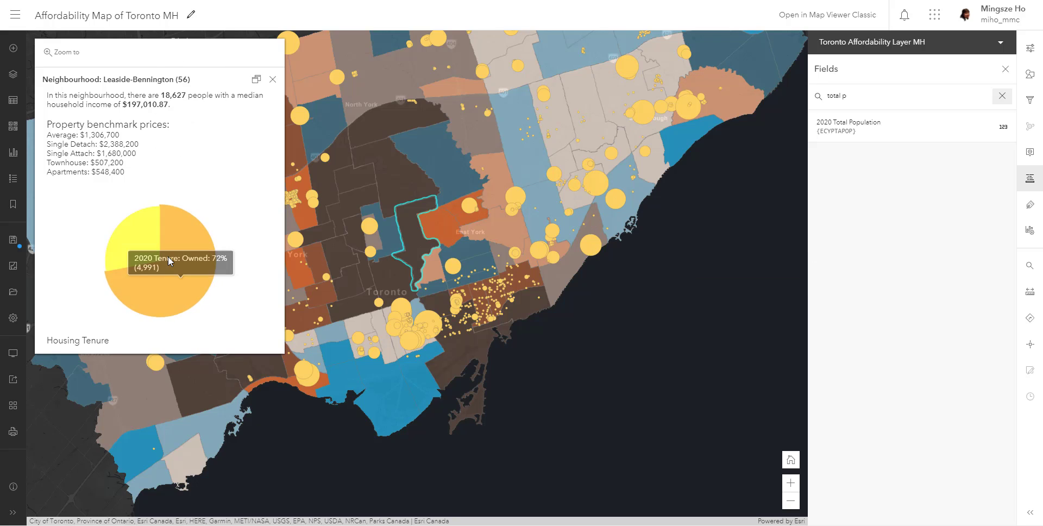
Step: Examine the formatted population in the neighbourhood pop-ups, page through the overlapping community housing pop-ups near Victoria Village, and close the pop-up
mouse_move(138, 230)
left_click(175, 100)
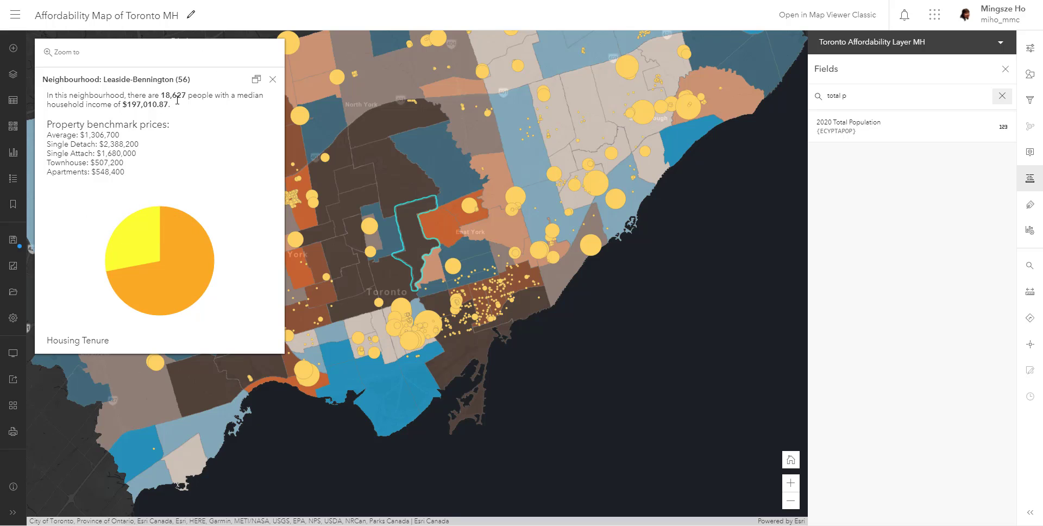
left_click(175, 100)
left_click(178, 101)
left_click(515, 196)
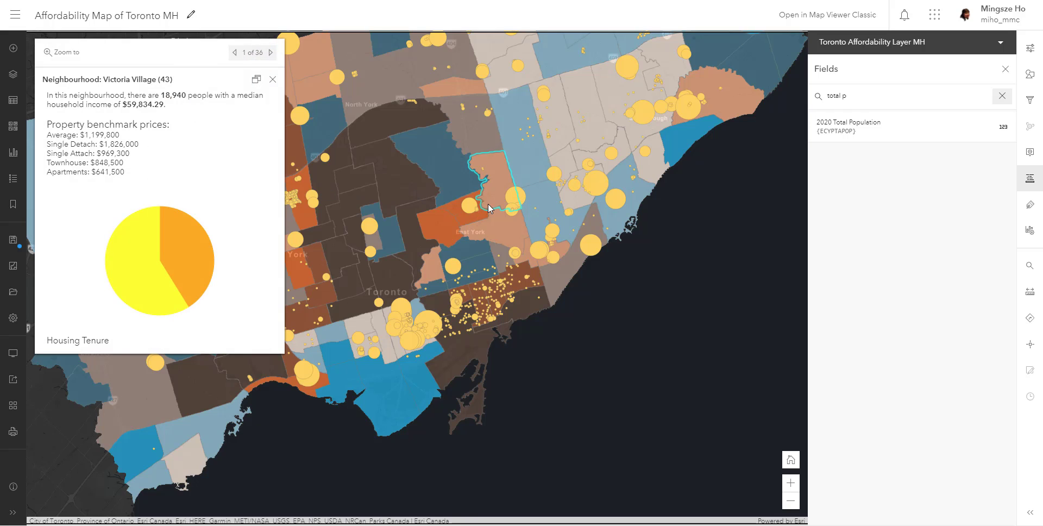
left_click(270, 53)
left_click(270, 52)
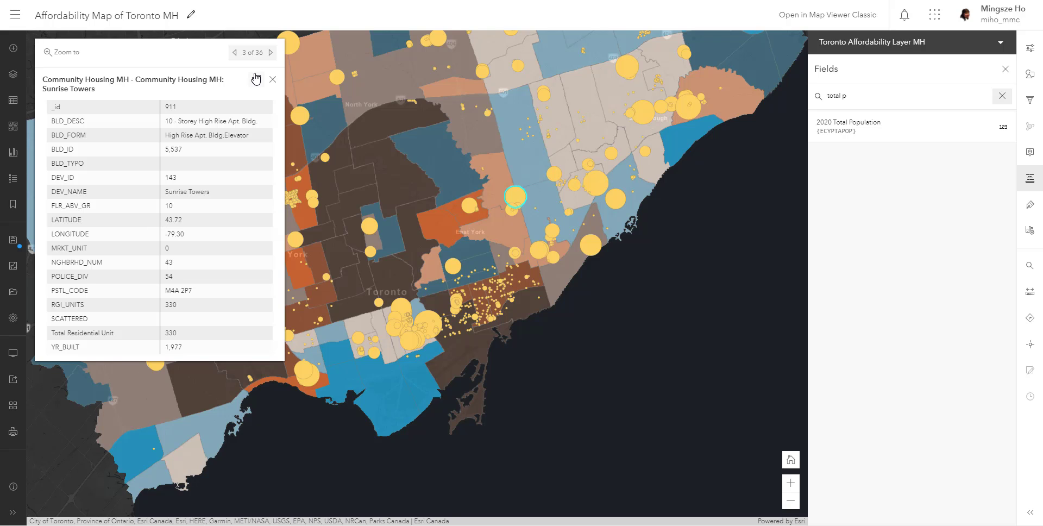
left_click(272, 79)
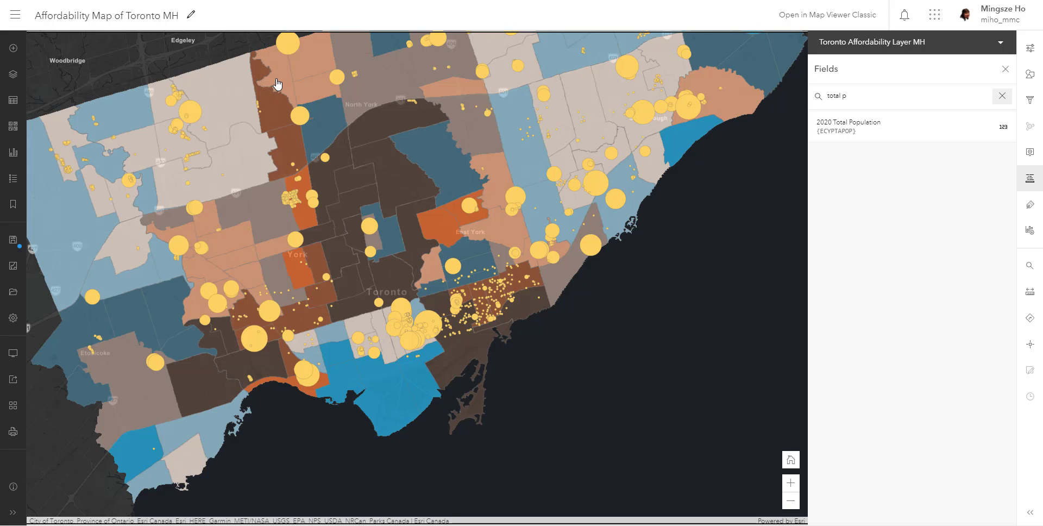
left_click(490, 173)
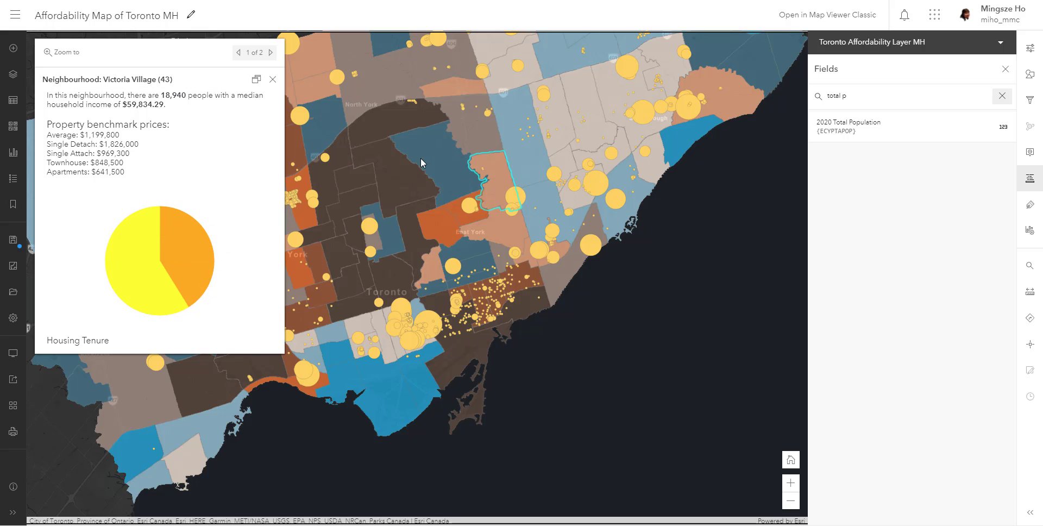
left_click(272, 79)
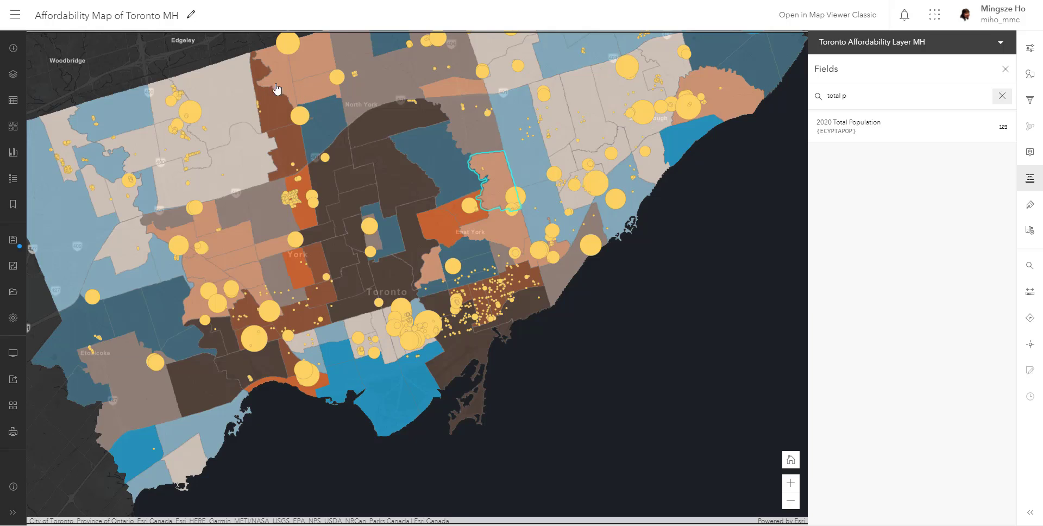
Step: Save the map with its customized pop-up settings
left_click(12, 242)
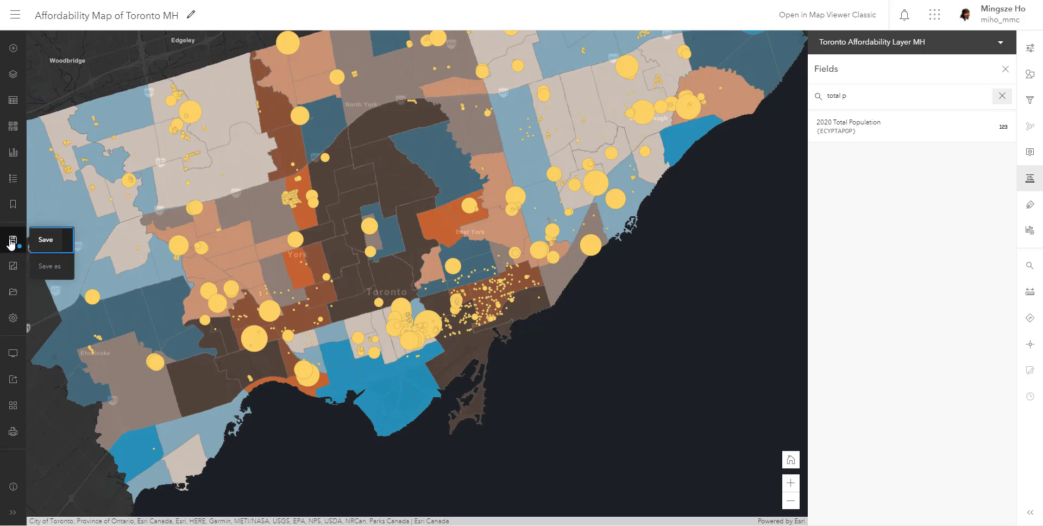